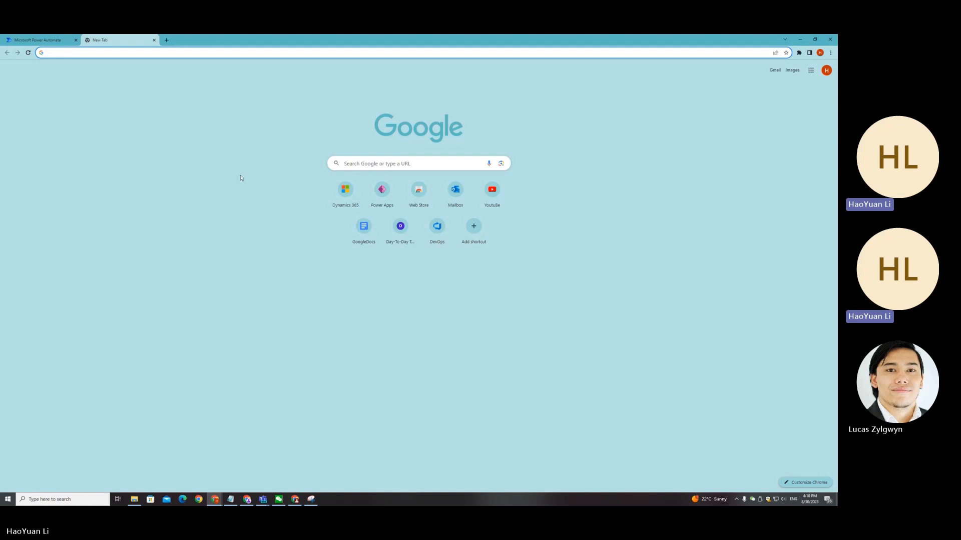
Step: Search Google for "powerautomate"
click(371, 166)
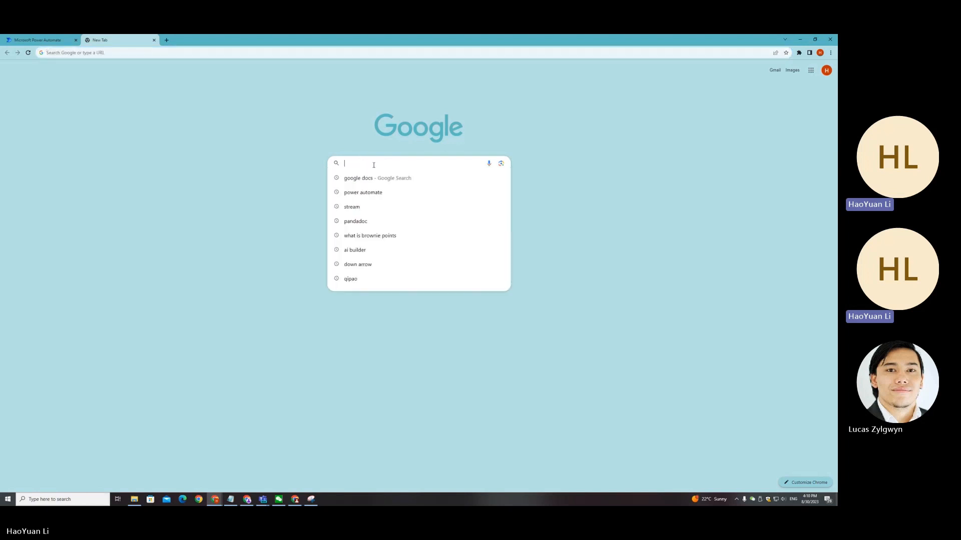
text(POWERait)
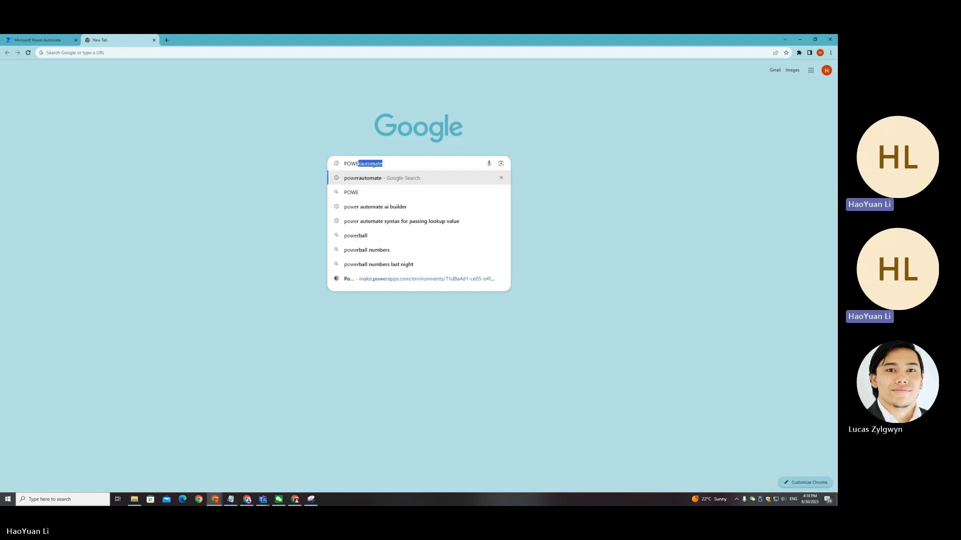
key(BackSpace)
key(BackSpace)
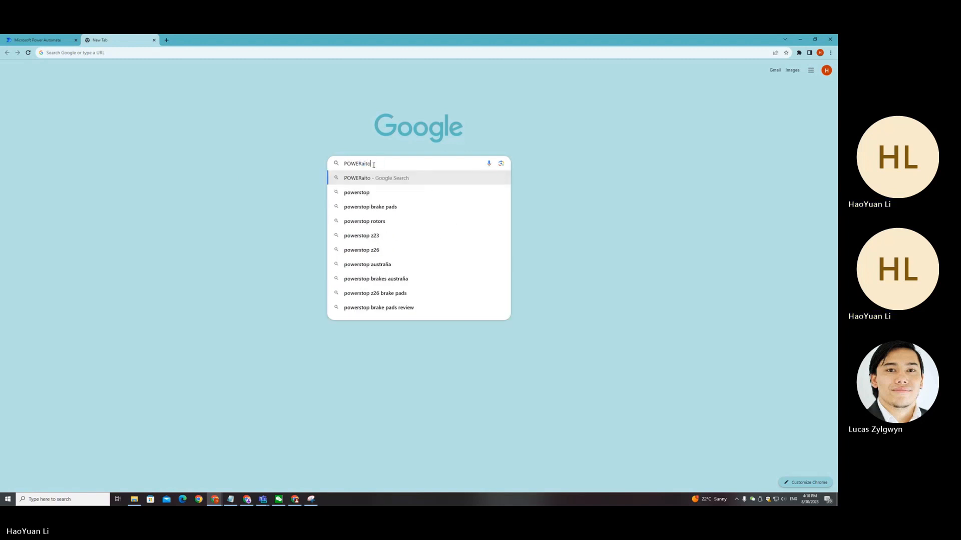
text(utom)
key(Return)
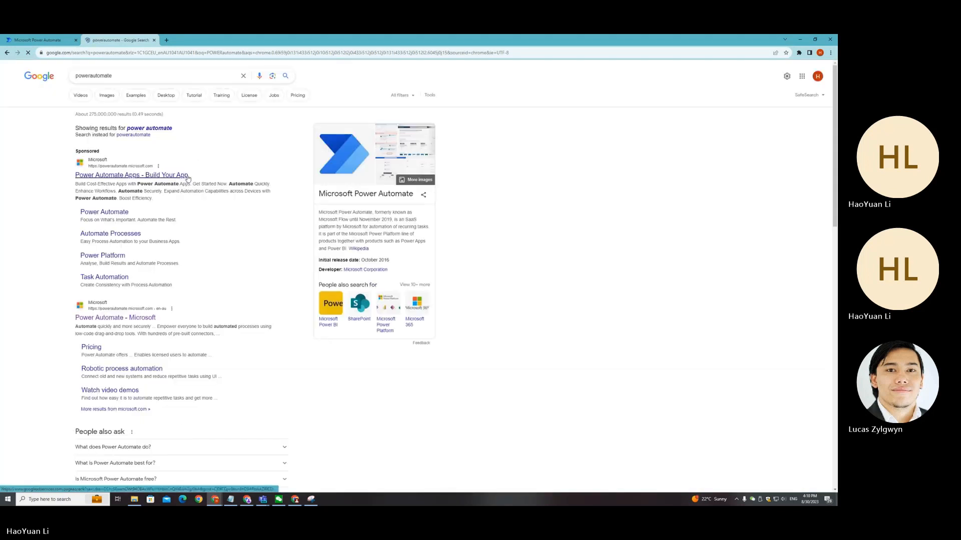
Step: Open the Power Automate website from the results and sign in
click(186, 176)
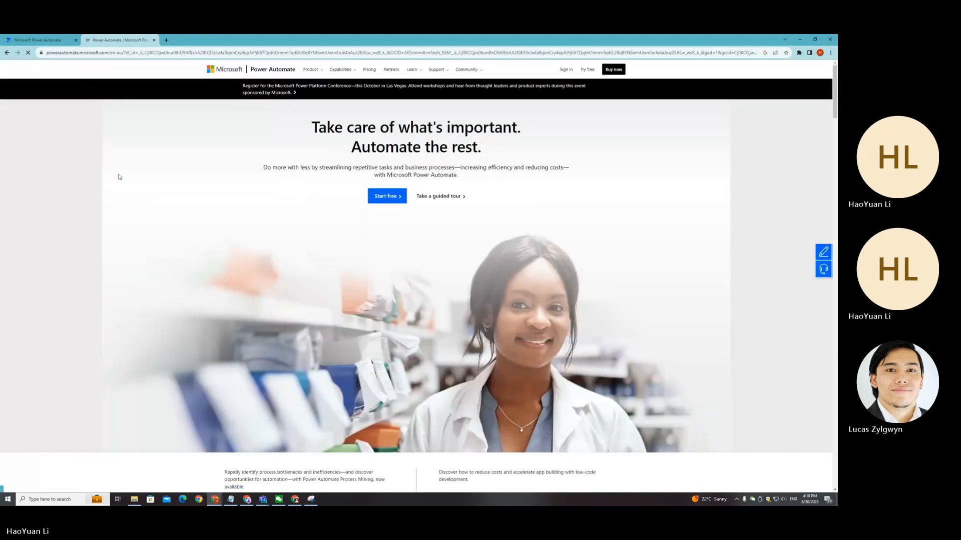
click(566, 69)
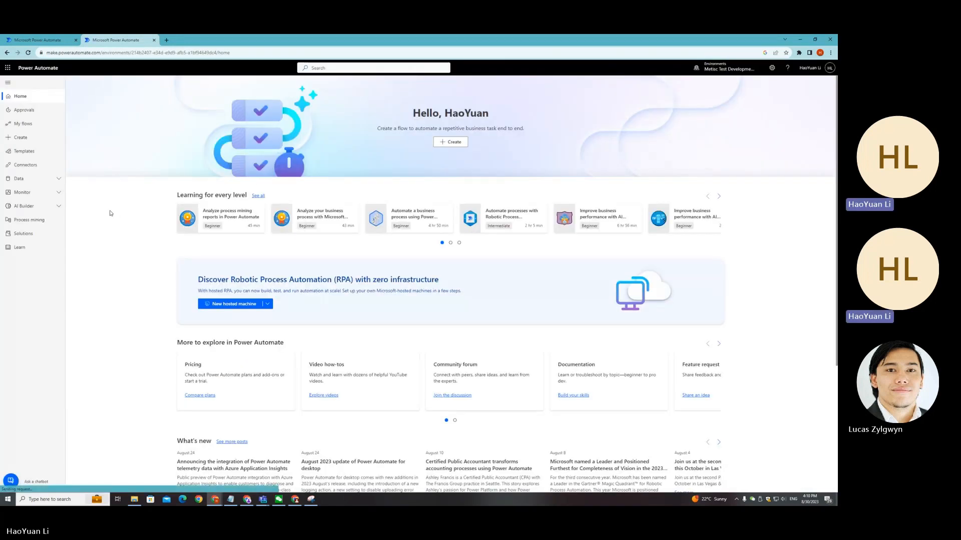
Step: Open AI Builder's Explore page and select the Document processing option for extracting custom information from documents
click(59, 211)
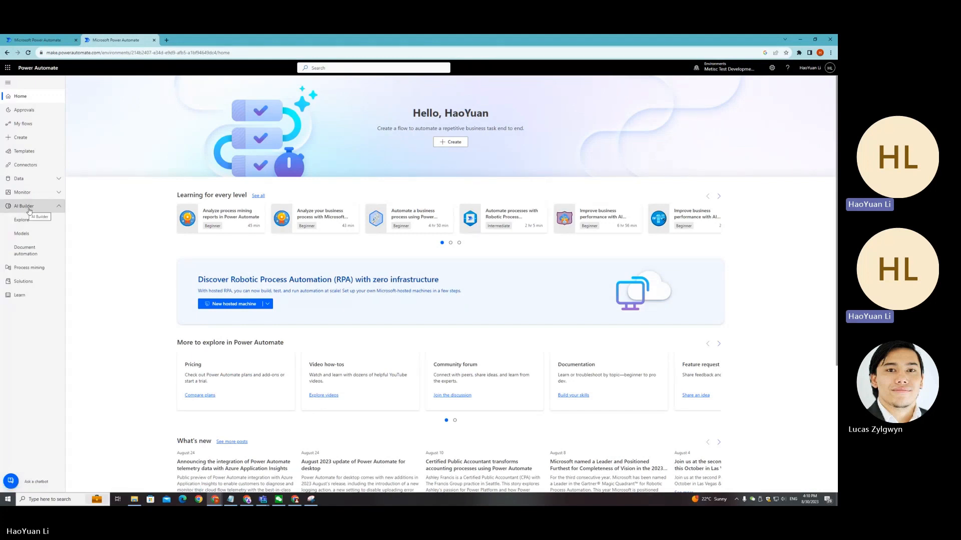
click(51, 220)
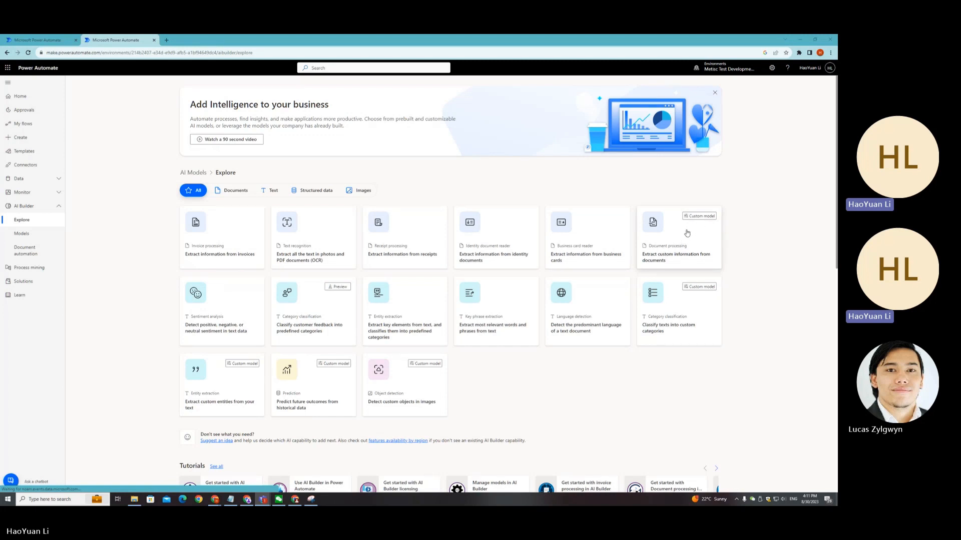
click(686, 234)
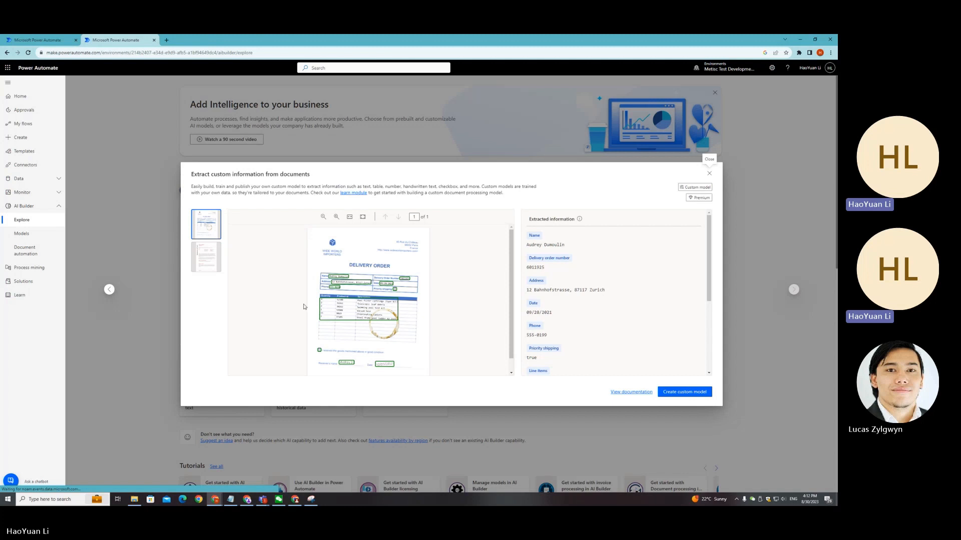
Step: Start creating a custom model from the document processing preview
mouse_move(395, 313)
click(685, 395)
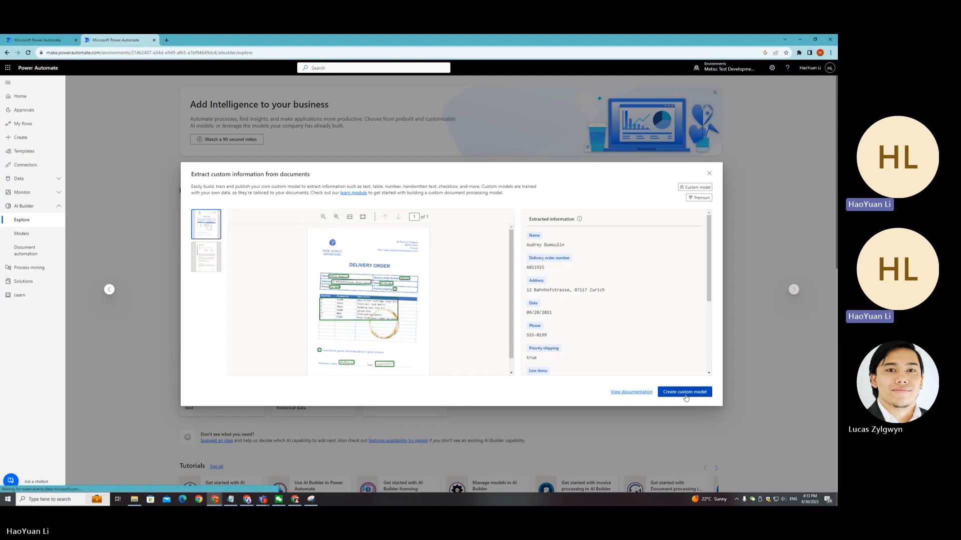
click(686, 395)
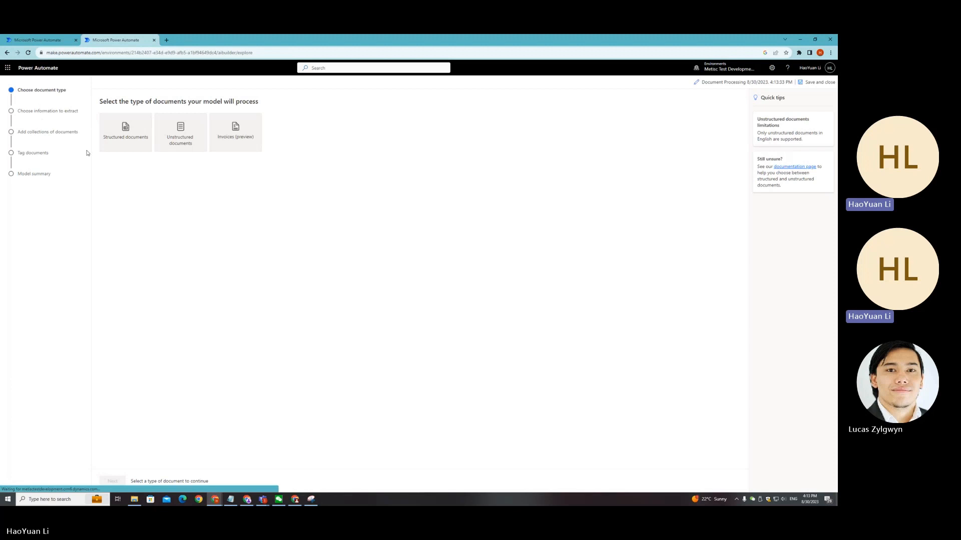
Step: Choose Structured documents as the document type and continue to the next stage
click(146, 138)
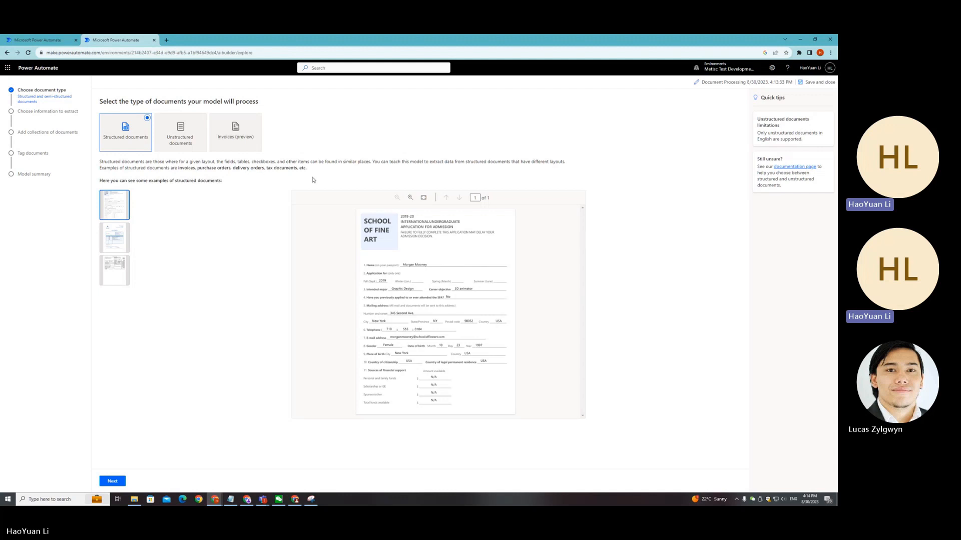
click(124, 245)
click(199, 147)
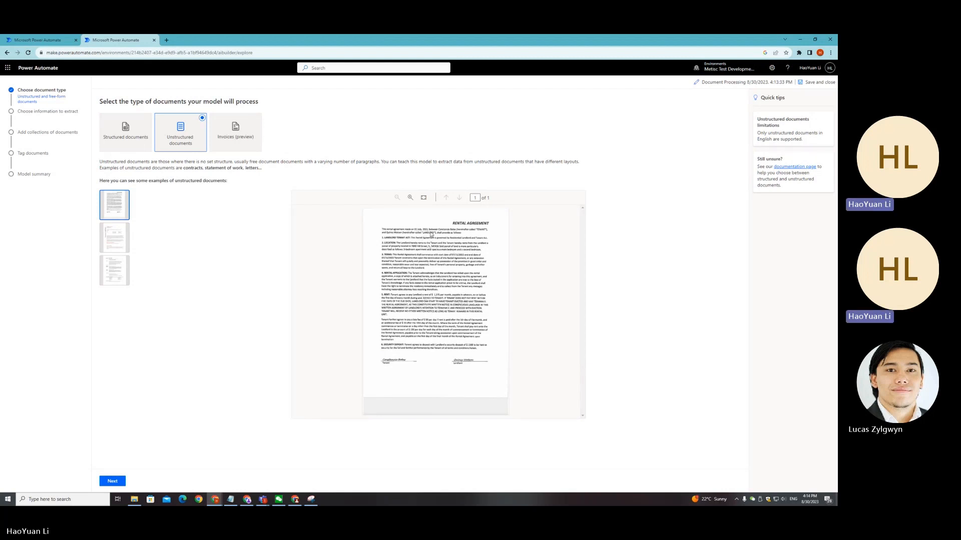
click(239, 141)
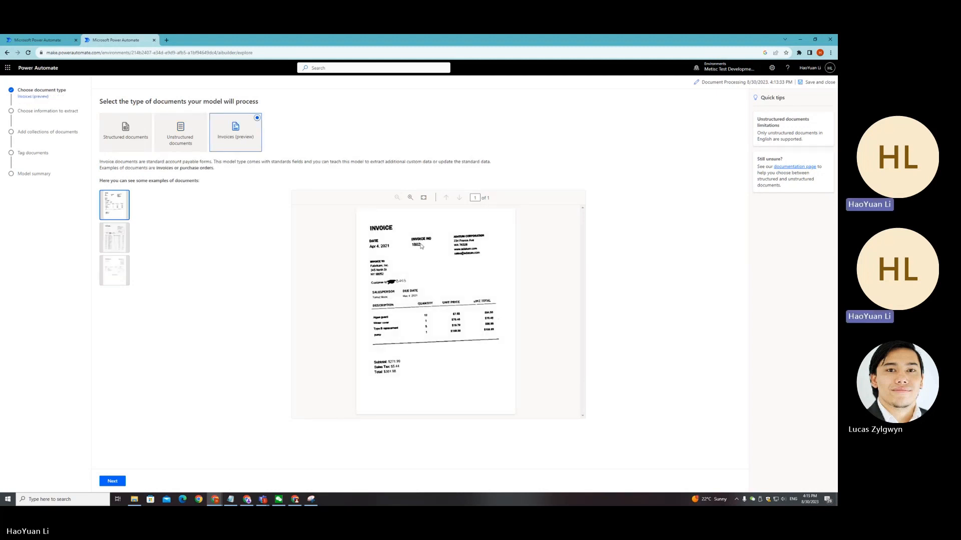
click(129, 128)
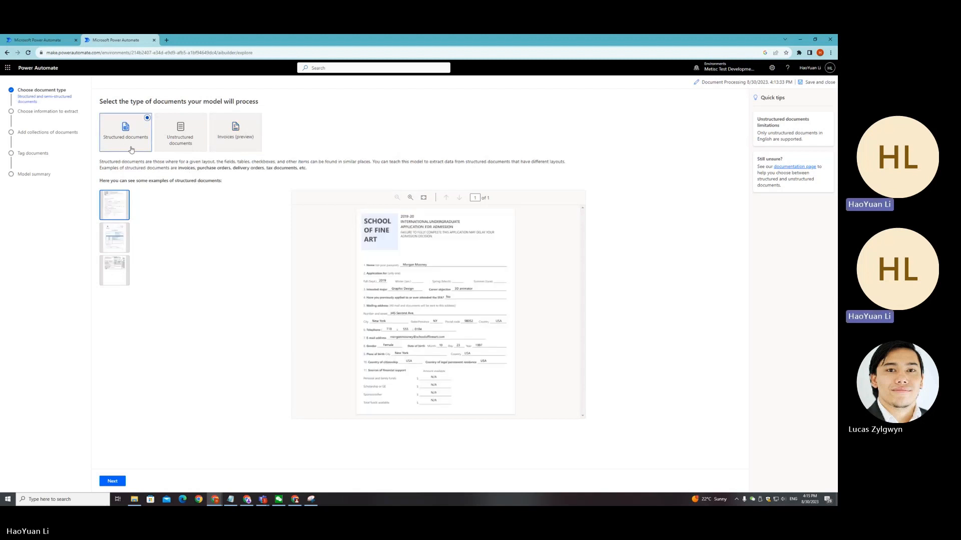
click(113, 482)
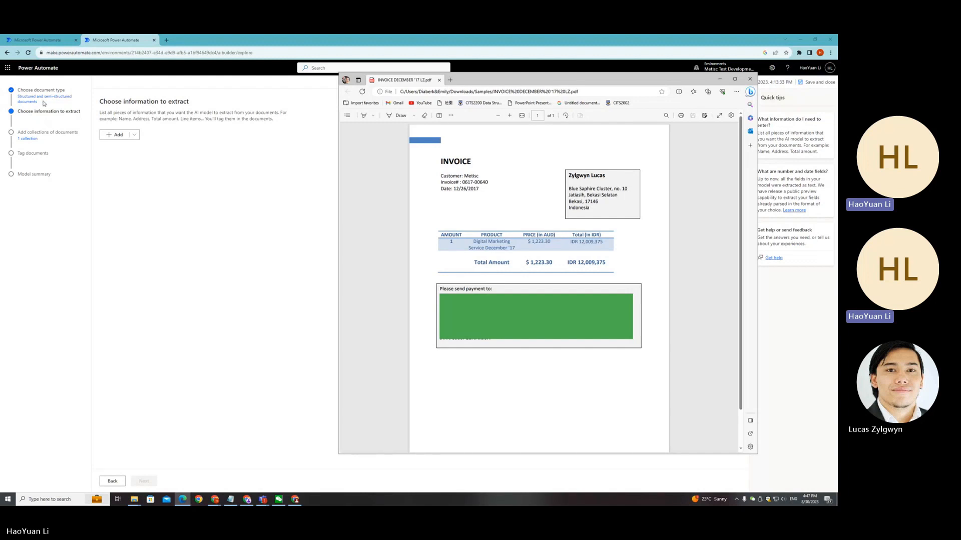
Step: Examine the sample invoice PDF alongside the model to decide which fields to extract
click(201, 168)
click(135, 136)
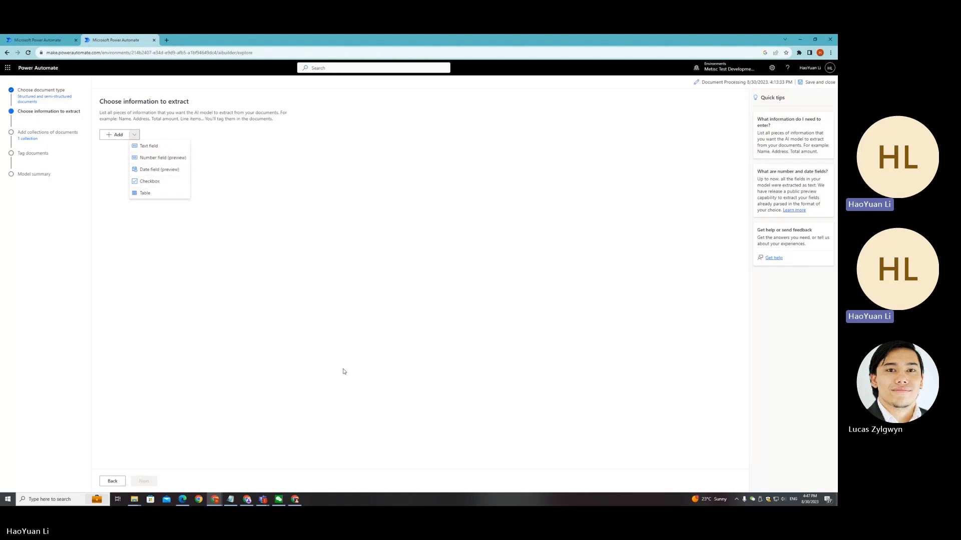
key(alt+Tab)
click(395, 210)
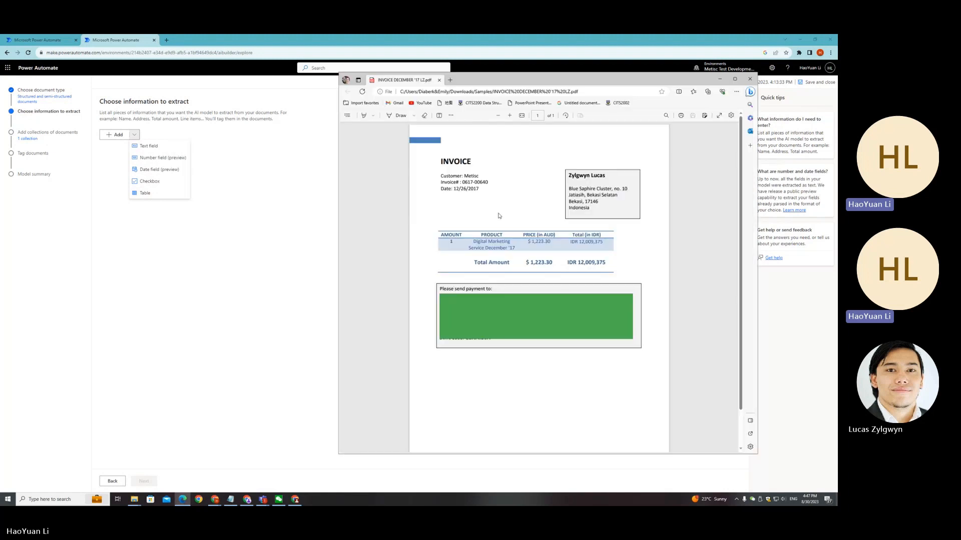
drag(568, 82, 580, 79)
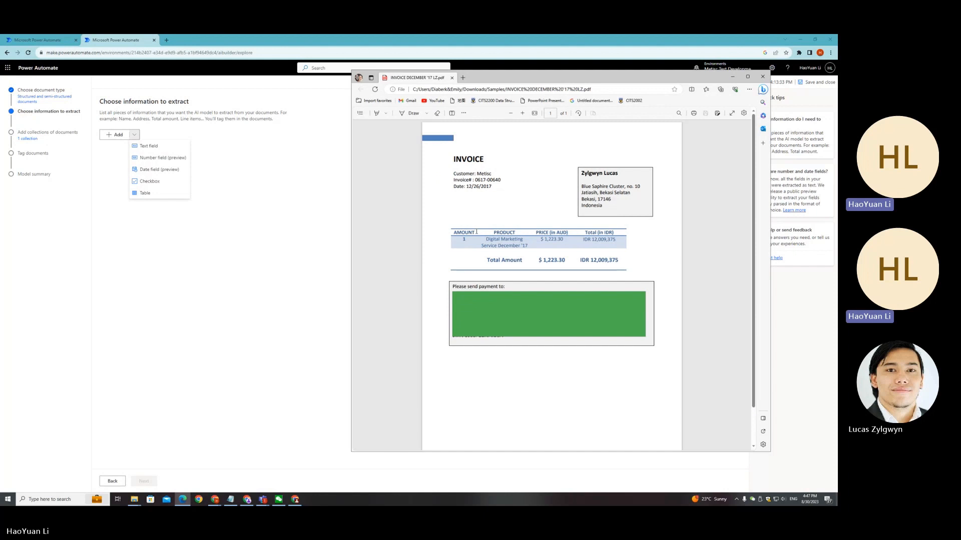
drag(457, 175, 497, 188)
drag(538, 233, 568, 234)
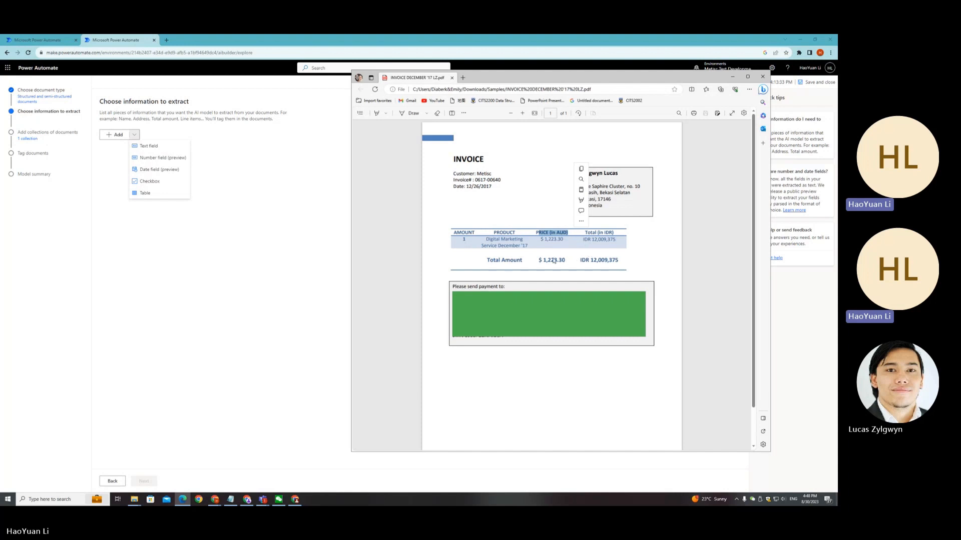
drag(452, 233, 486, 233)
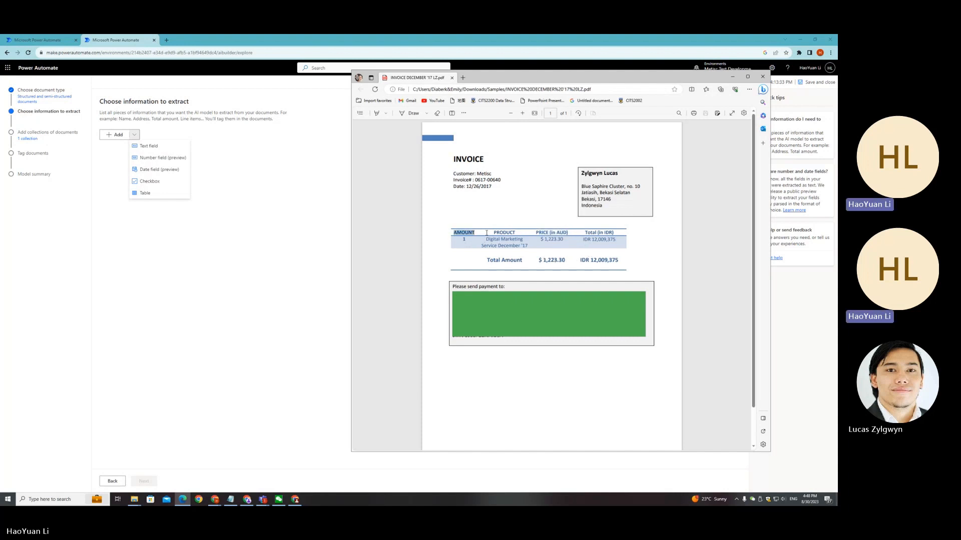
Step: Add a text field named Customer to the information to extract
click(163, 150)
click(163, 151)
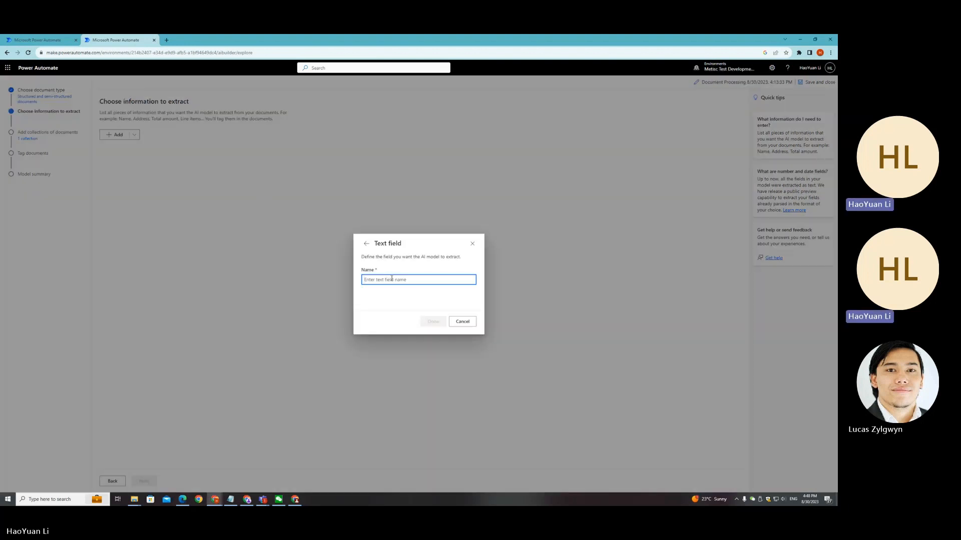
text(customer)
click(432, 322)
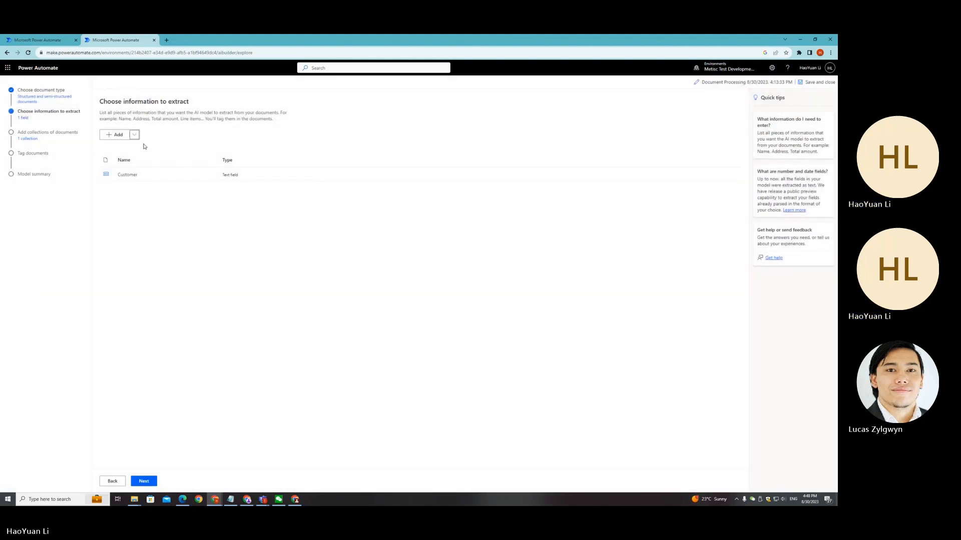
Step: Add a text field named Product
click(135, 135)
click(162, 145)
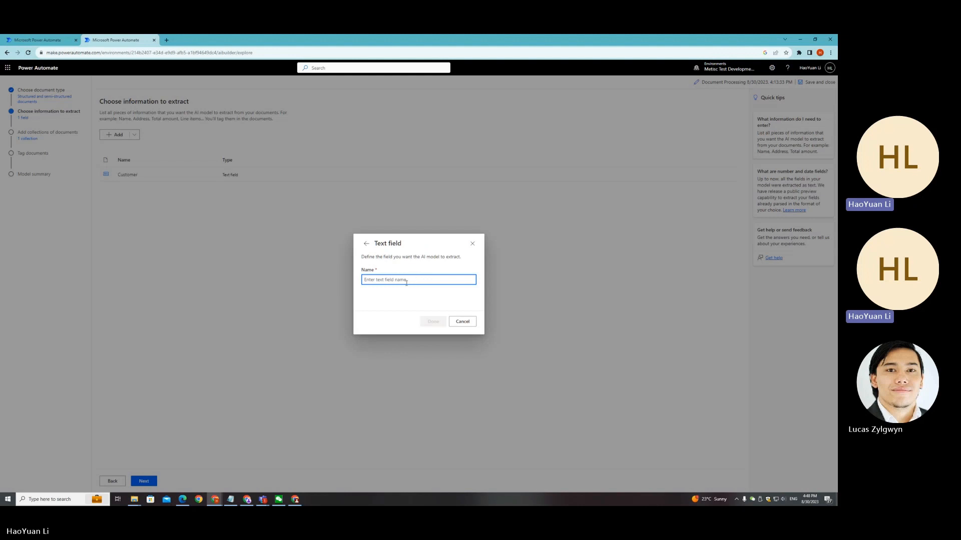
key(alt+Tab)
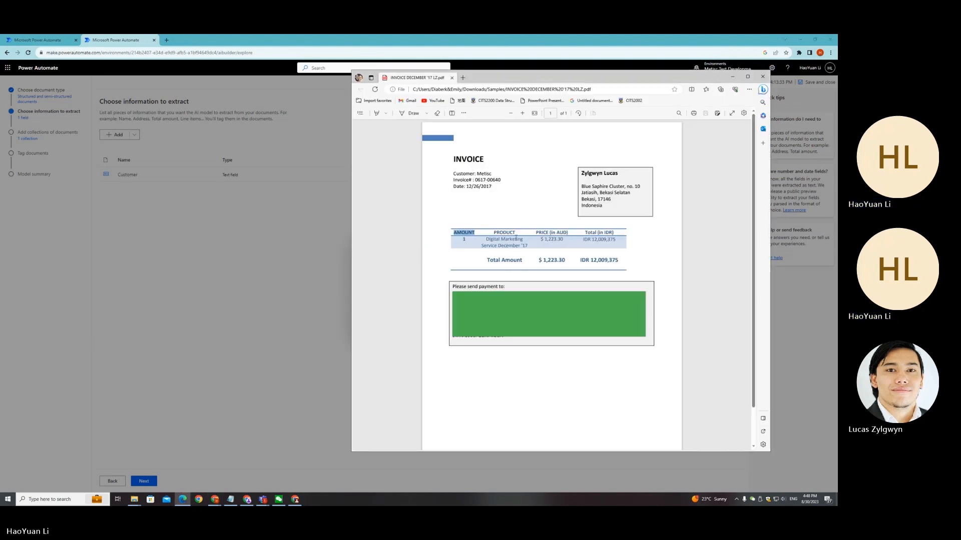
key(alt+Tab)
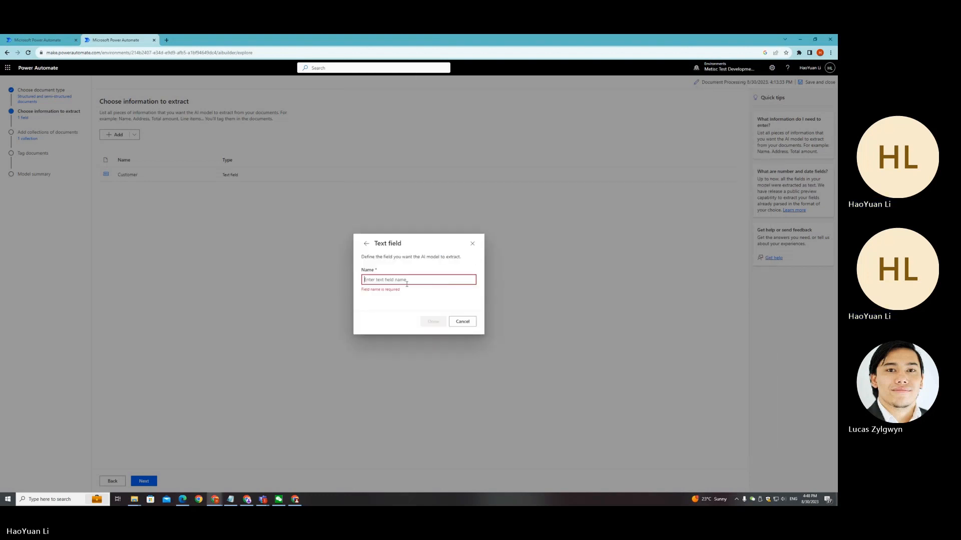
text(Product)
click(433, 321)
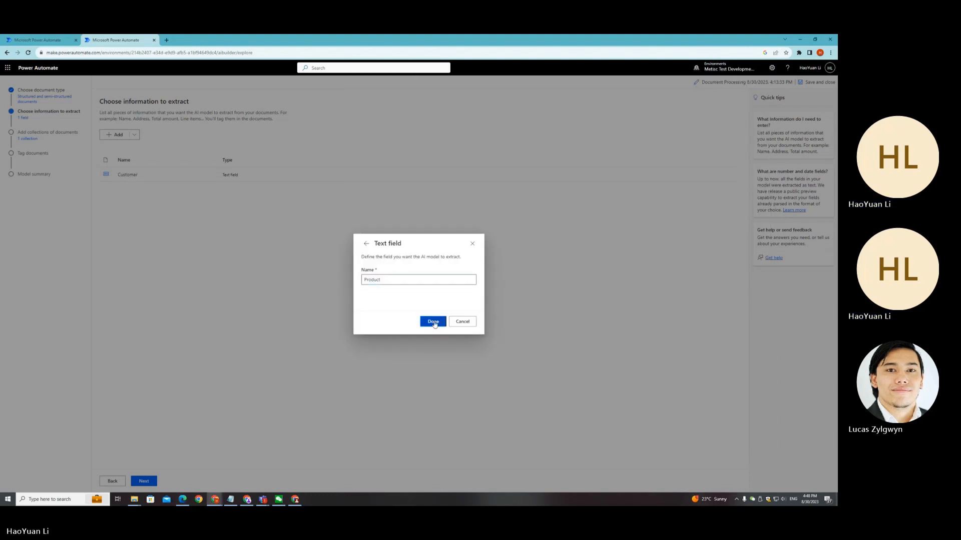
Step: Consult the sample invoice and add a text field named Invoice Number to the information to extract
key(alt+Tab)
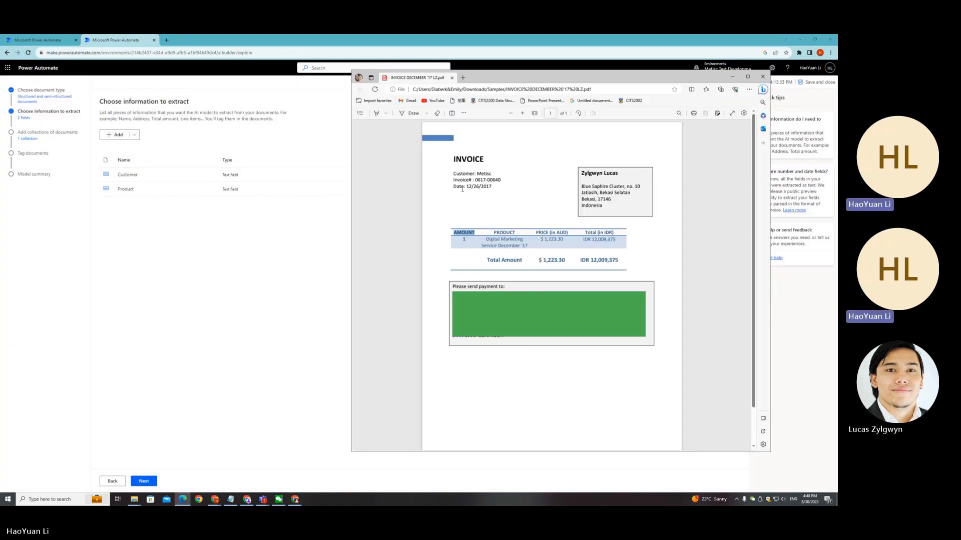
key(alt+Tab)
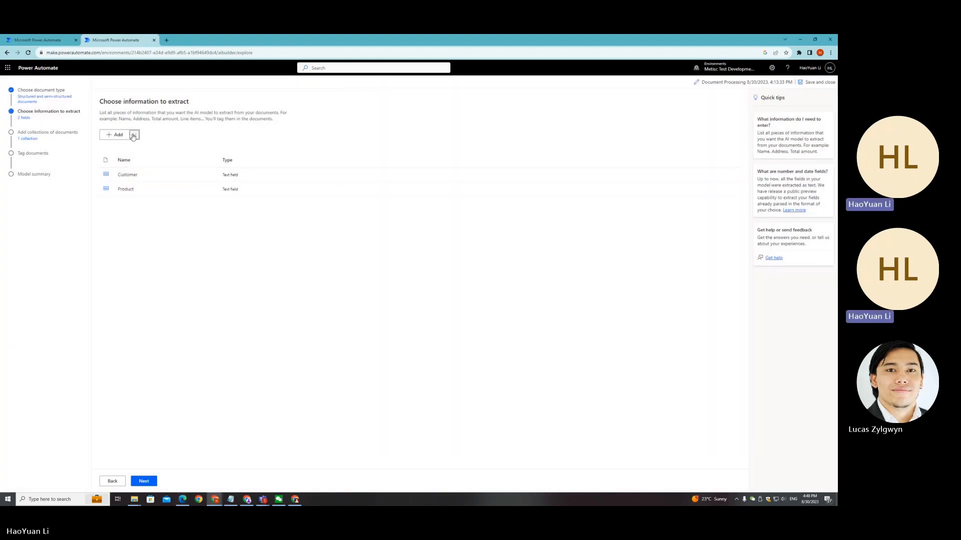
click(134, 134)
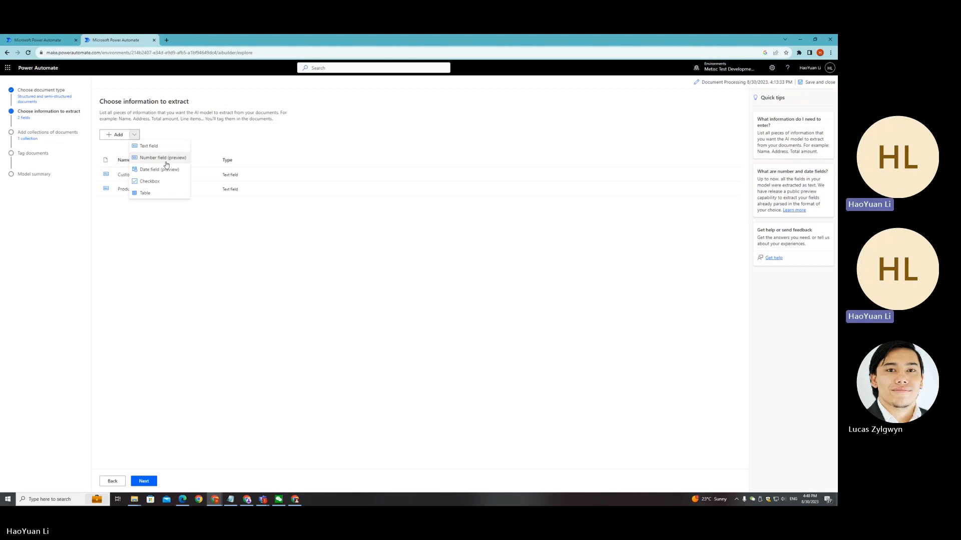
key(alt+Tab)
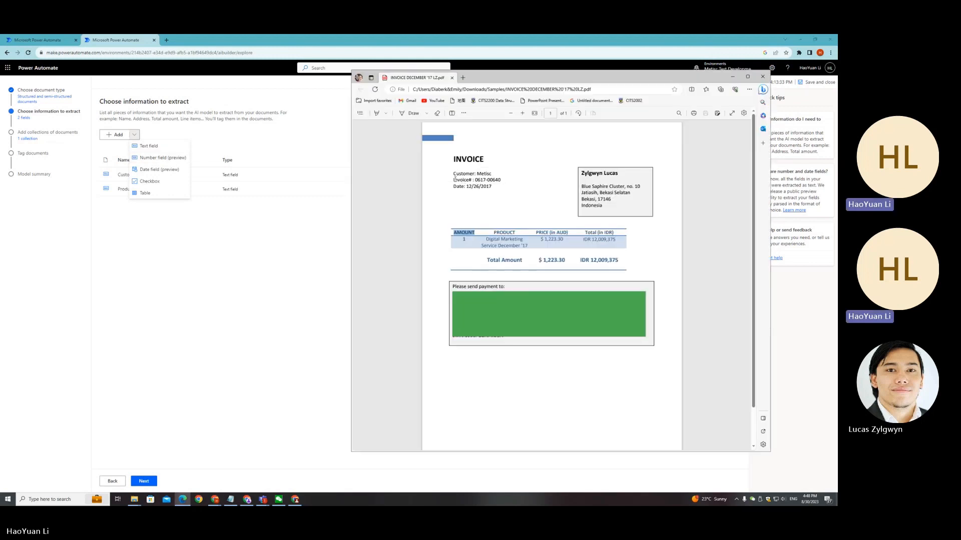
click(485, 180)
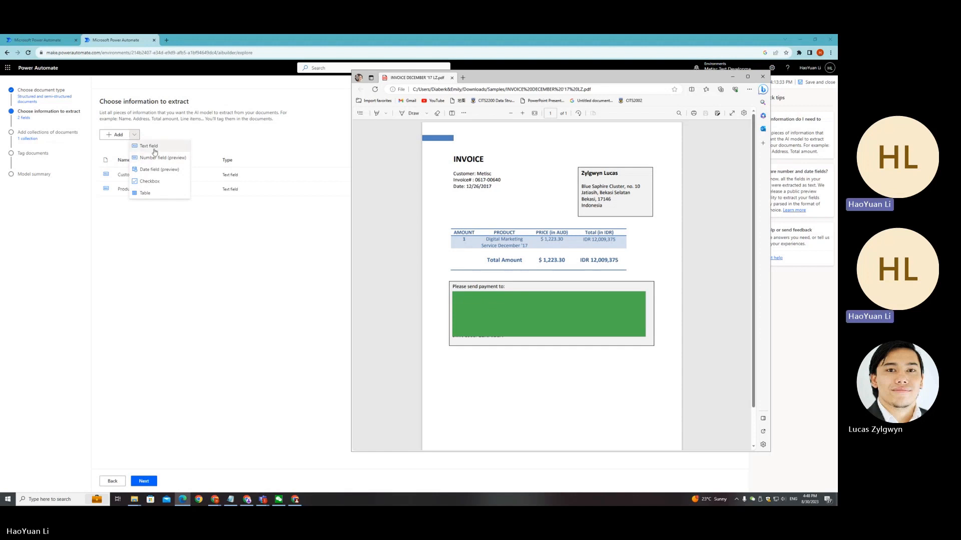
click(155, 147)
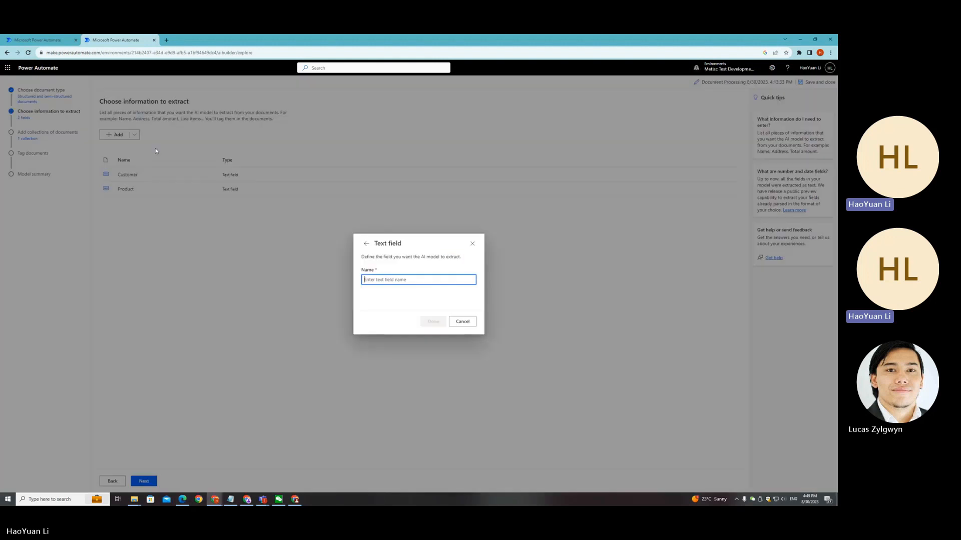
text(Invoic)
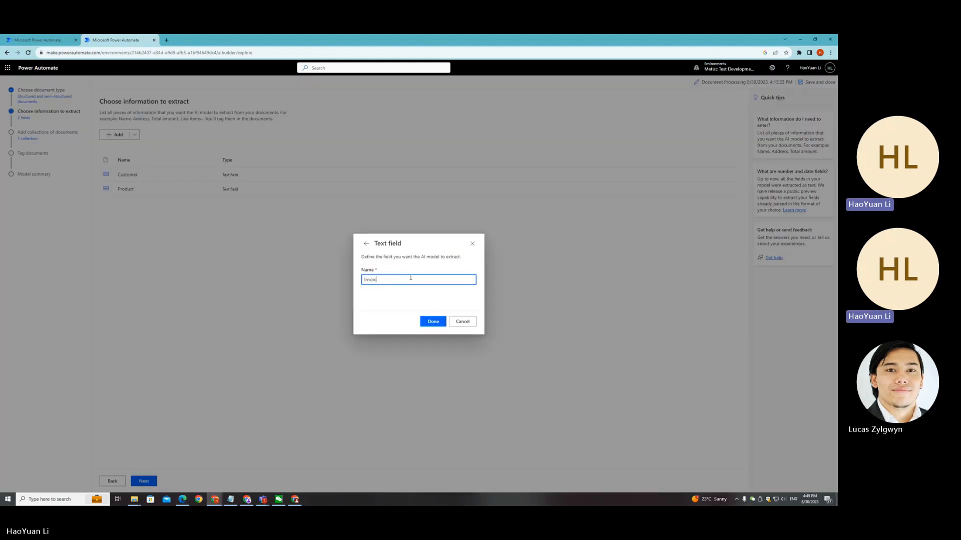
text(e Number)
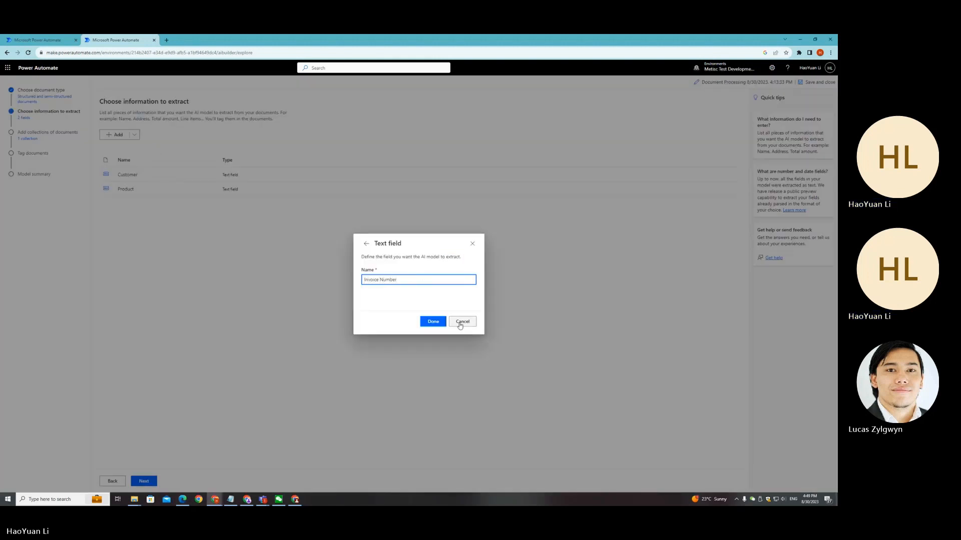
click(432, 321)
Step: Add a date field named Due Date using the Day, Month, Year format
click(134, 135)
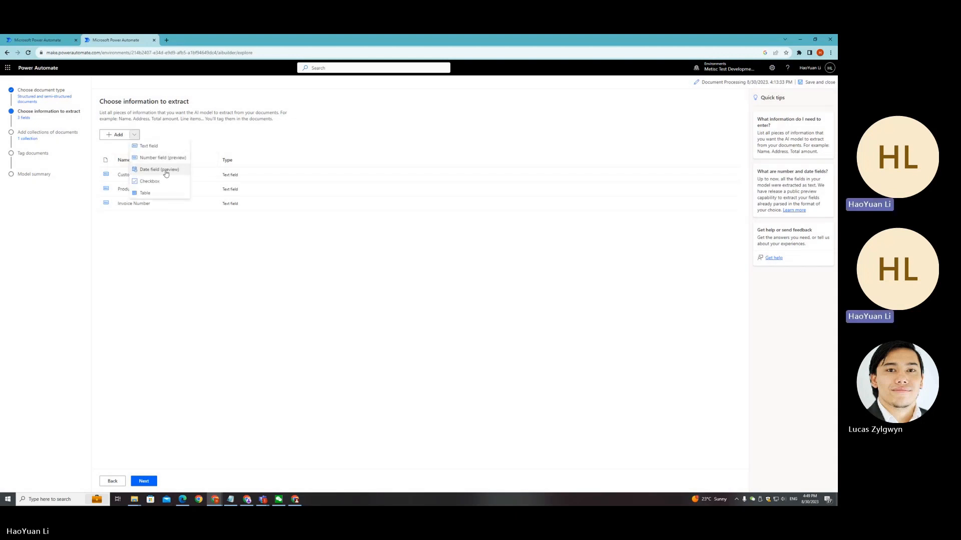
click(156, 169)
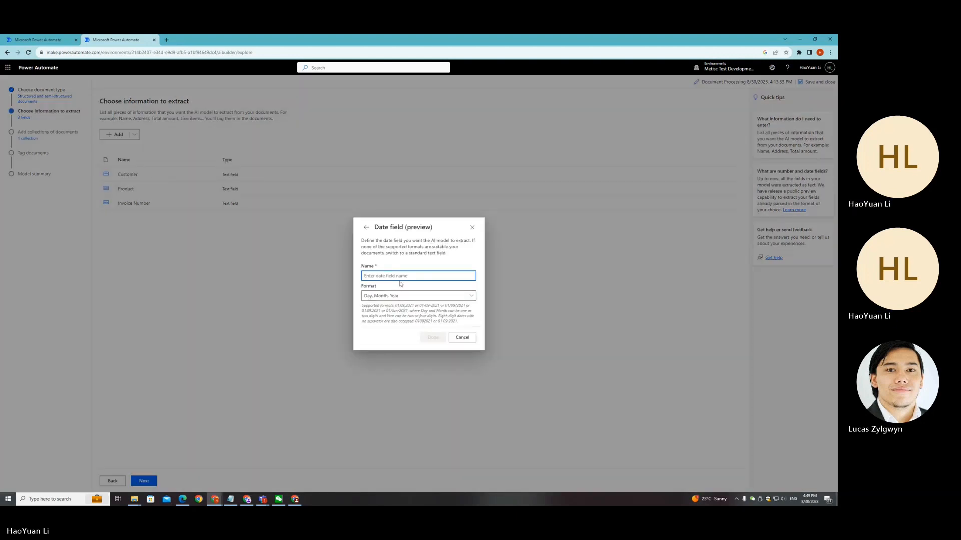
text(D)
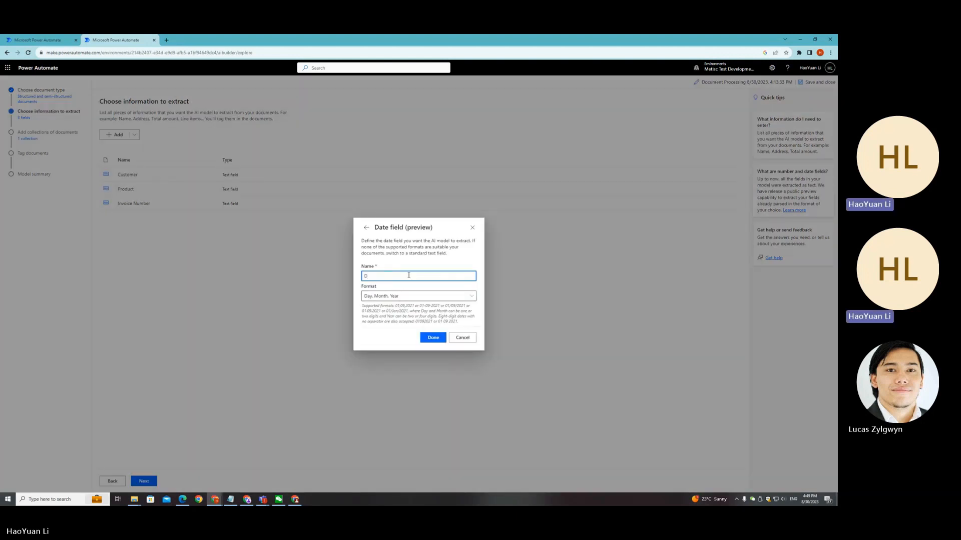
text(ue Date)
click(432, 297)
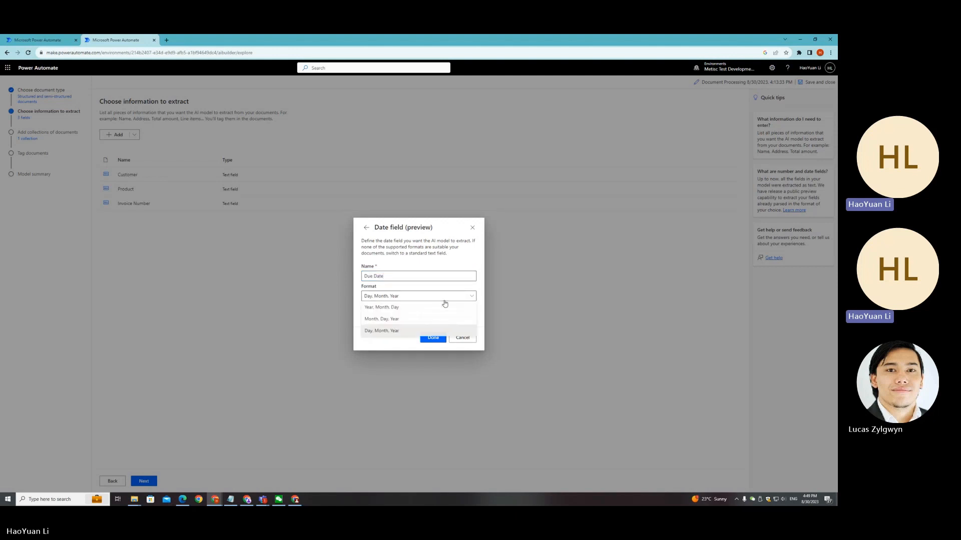
click(391, 332)
click(432, 338)
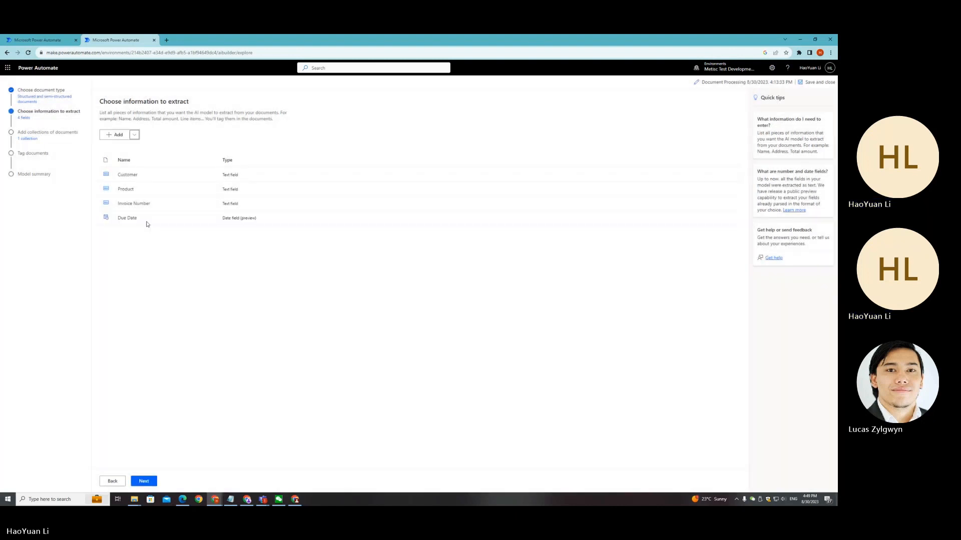
Step: Add a number field named Amount
key(alt+Tab)
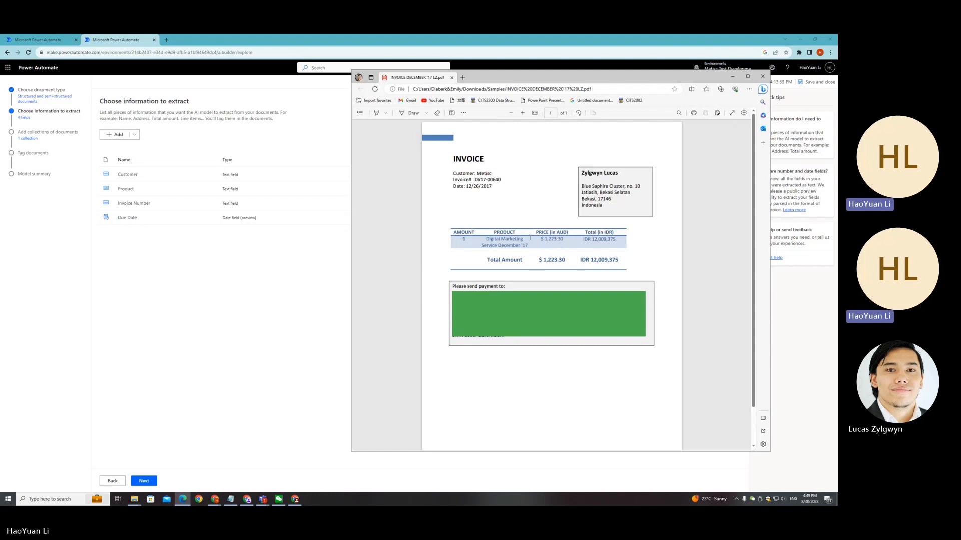
click(150, 174)
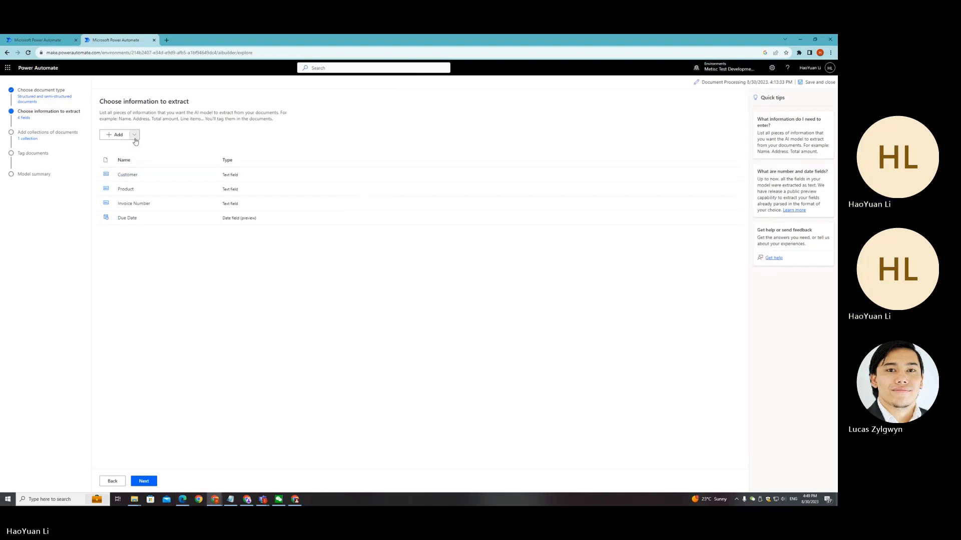
click(134, 135)
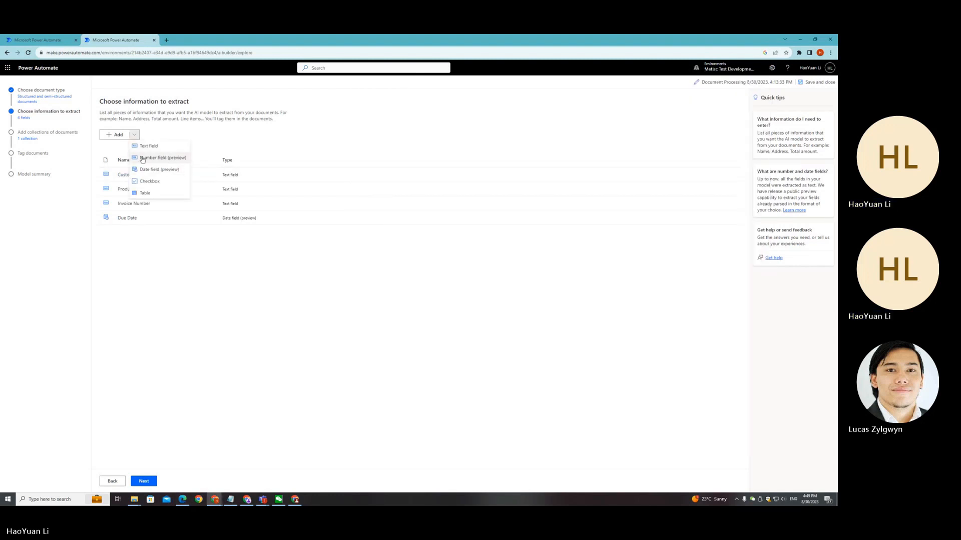
click(156, 158)
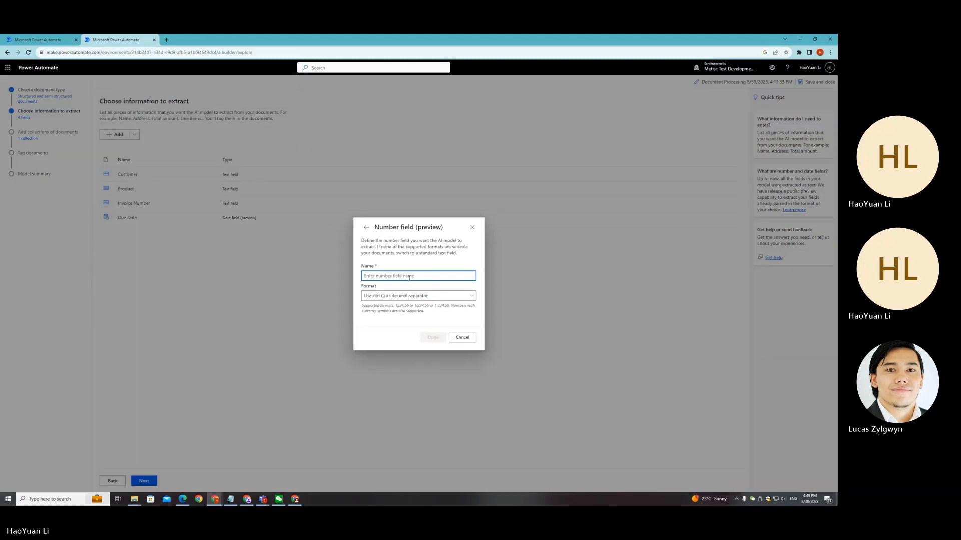
text(Amount)
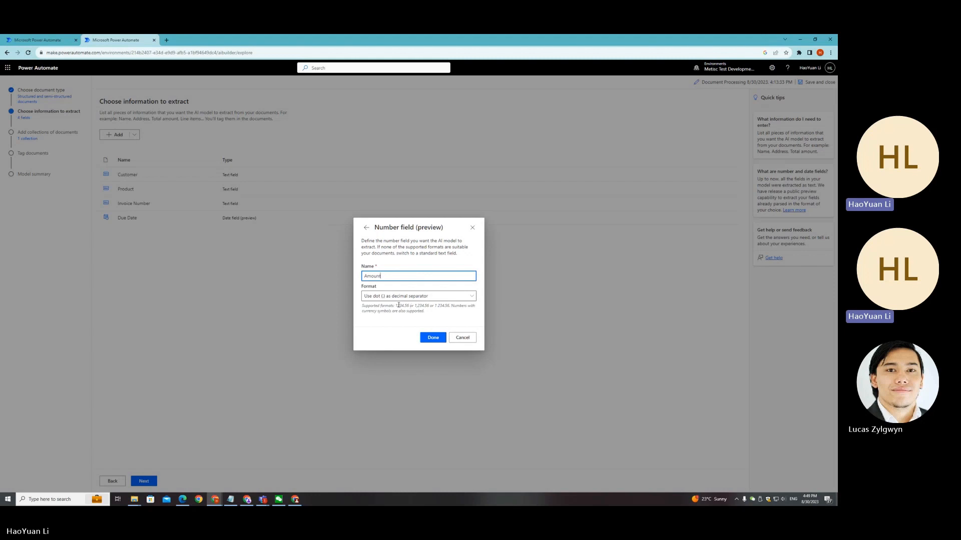
click(436, 340)
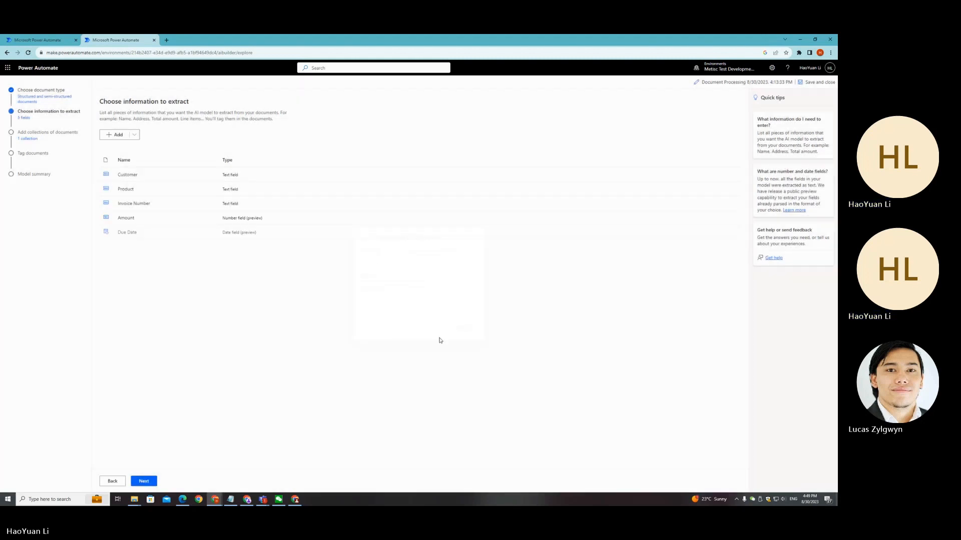
Step: Add a number field named Price, choosing dot as the decimal separator format
click(134, 135)
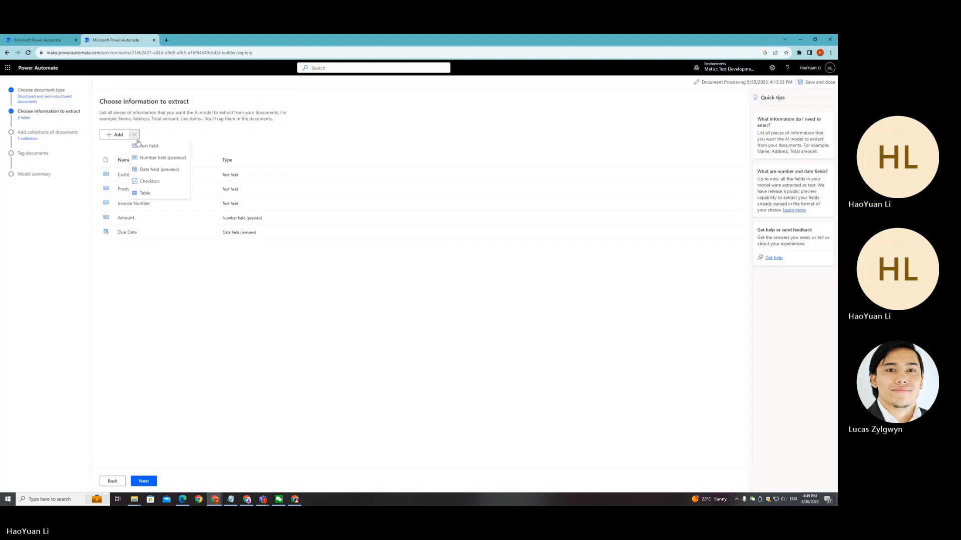
key(alt+Tab)
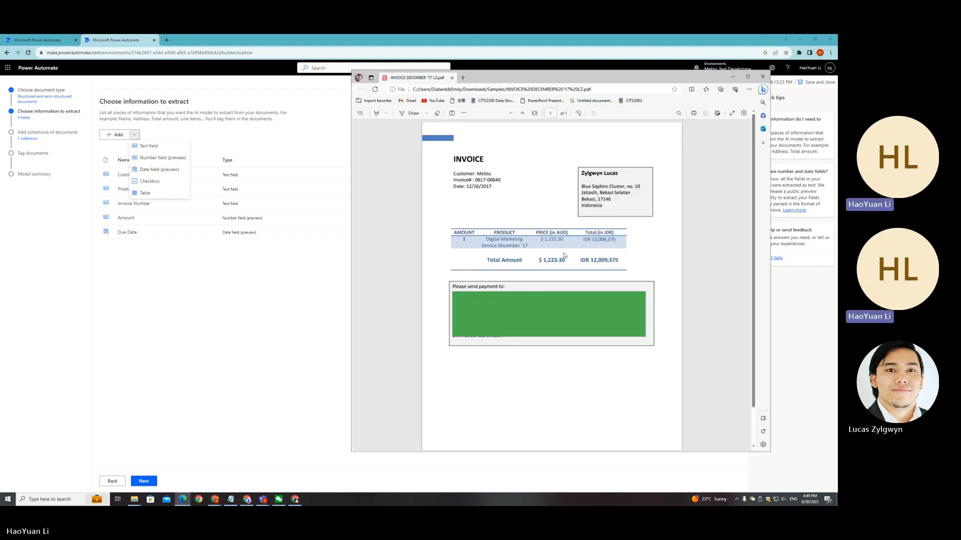
key(alt+Tab)
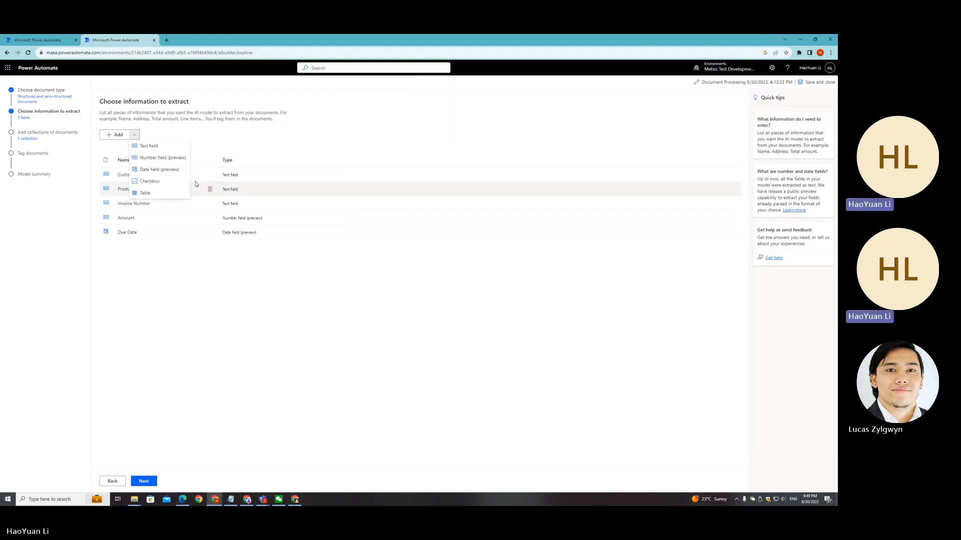
click(152, 160)
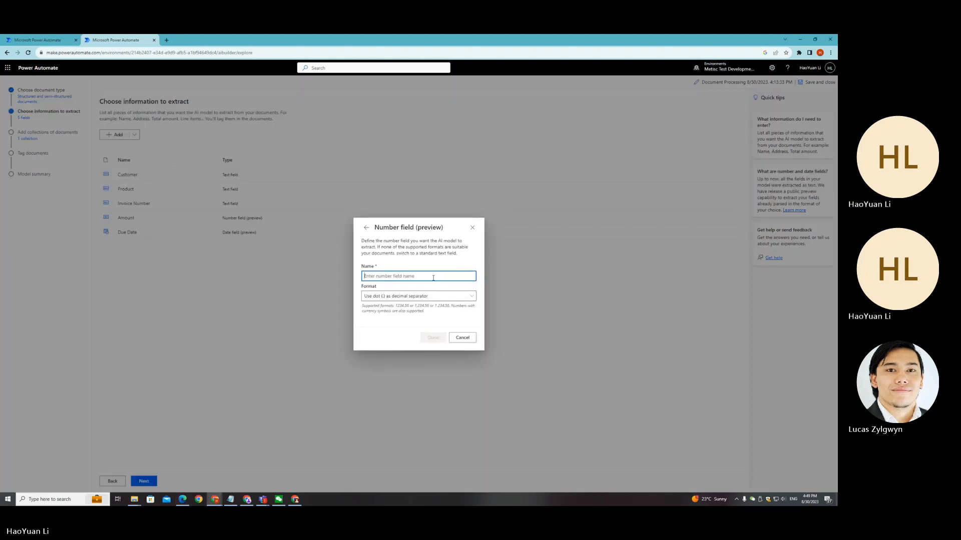
text(Price)
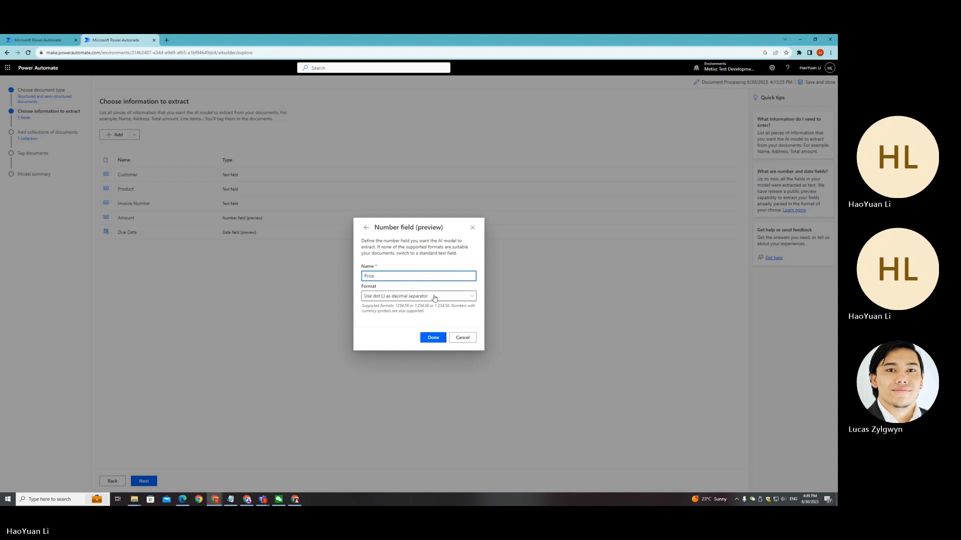
click(434, 296)
click(431, 311)
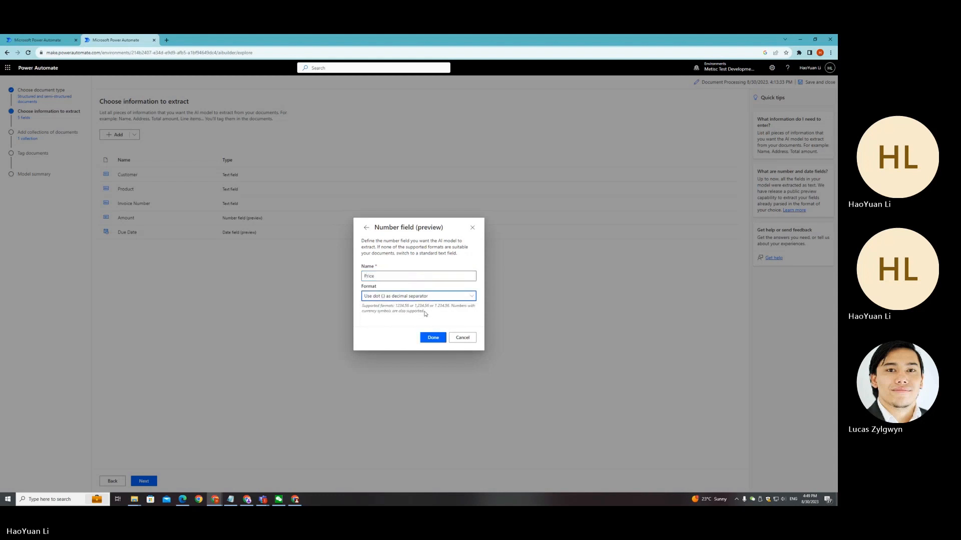
click(456, 301)
click(457, 301)
click(433, 340)
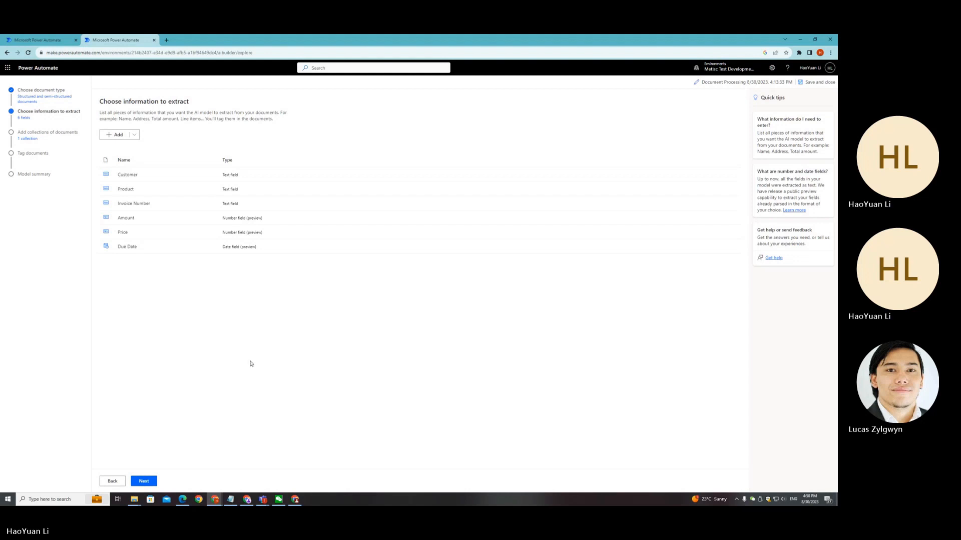
Step: Proceed to the document collections stage and open Collection 1
click(143, 484)
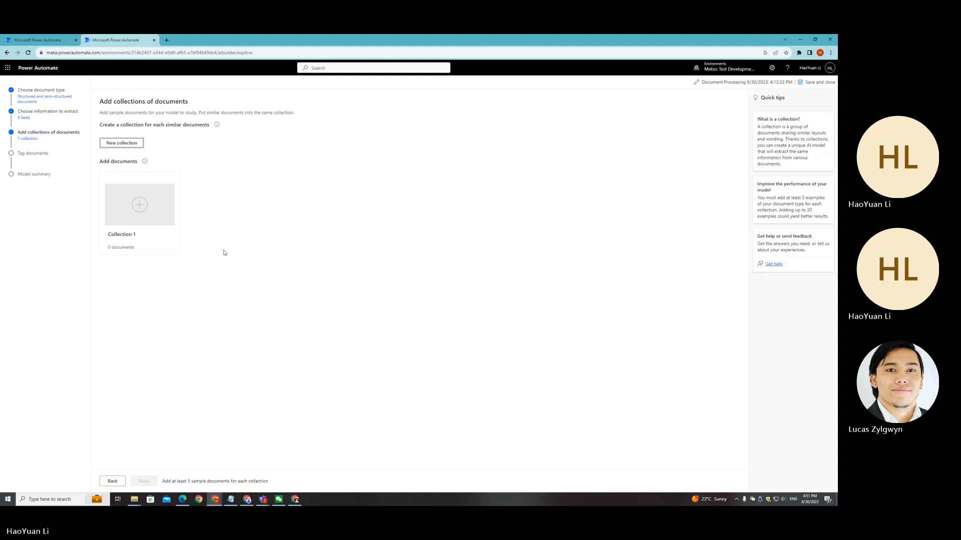
click(148, 219)
key(alt+Tab)
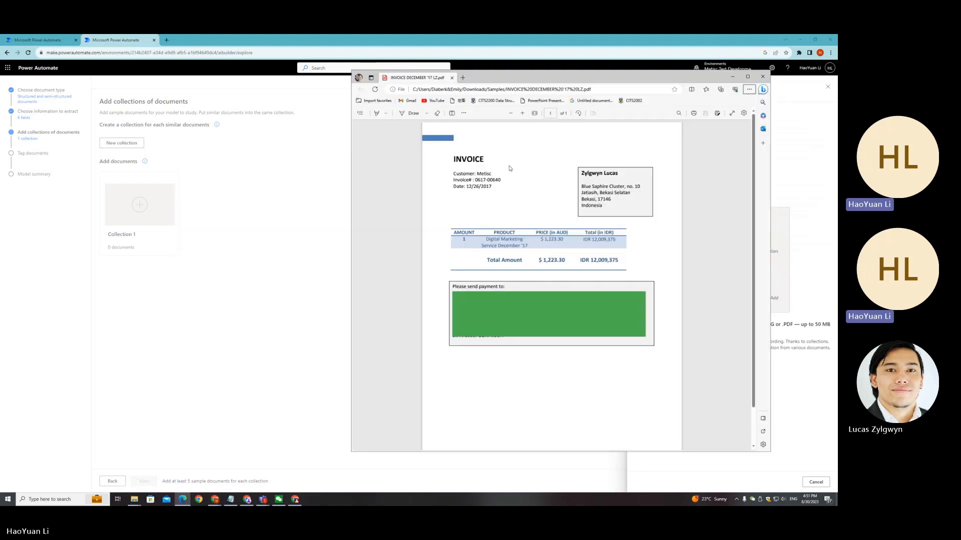
drag(684, 80, 586, 92)
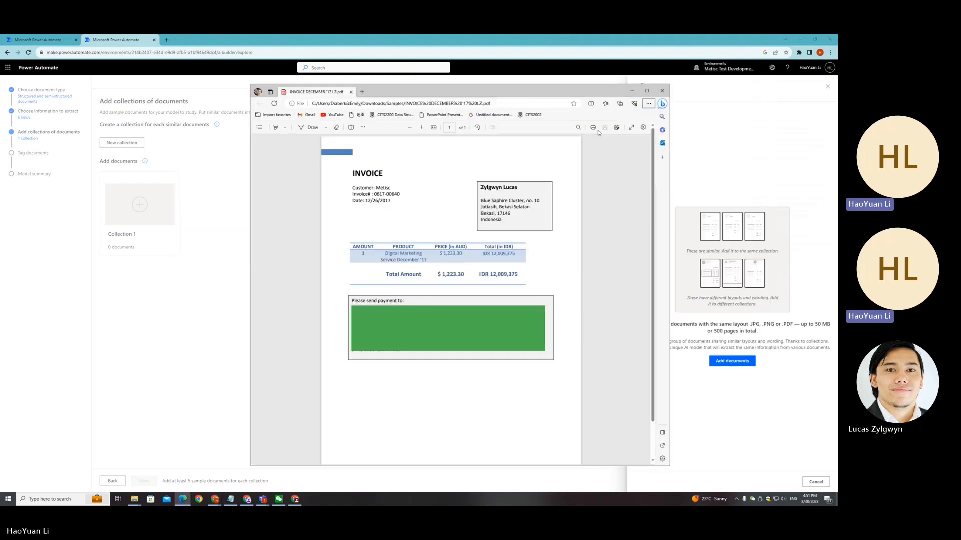
click(632, 91)
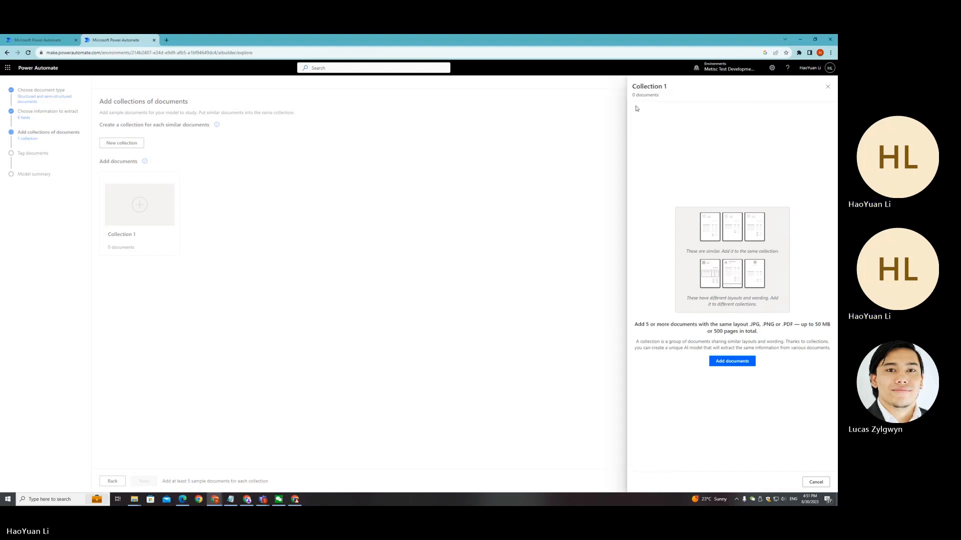
Step: Upload the five sample invoice PDFs from the device's Samples folder into Collection 1
click(739, 362)
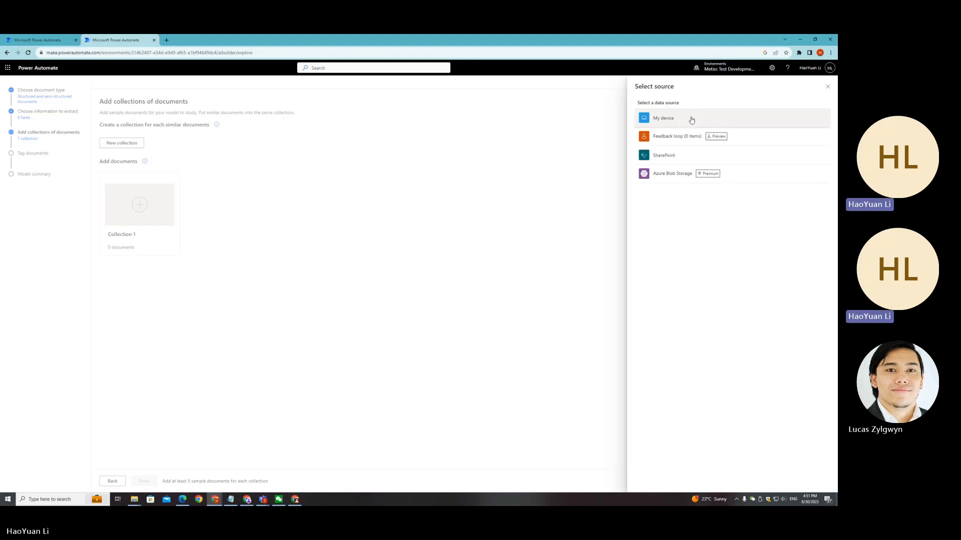
click(702, 121)
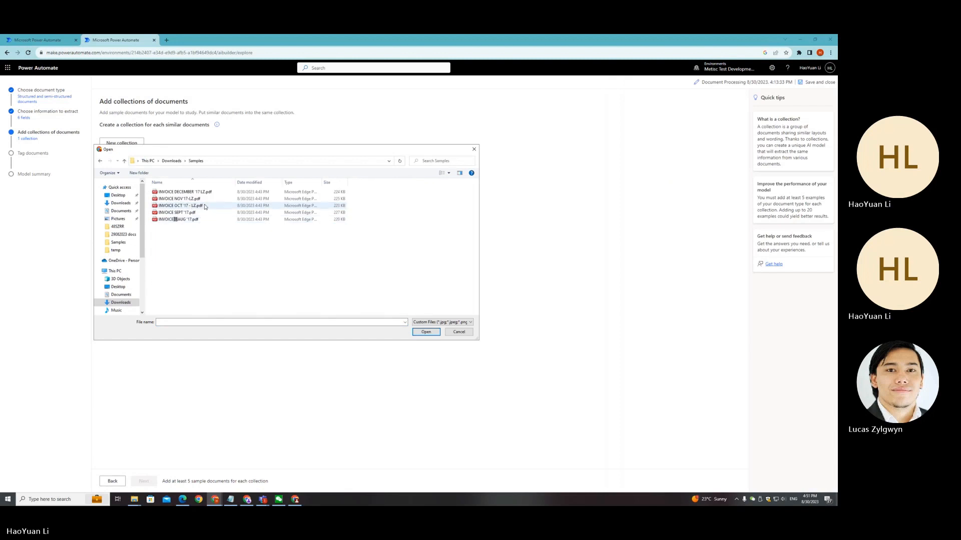
click(185, 191)
ctrl+click(180, 199)
ctrl+click(204, 206)
ctrl+click(200, 212)
ctrl+click(200, 219)
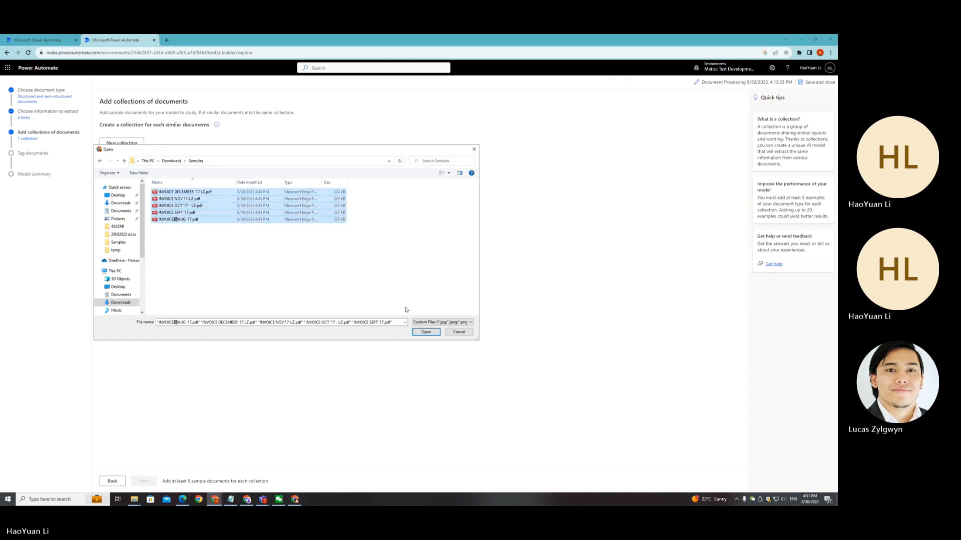
click(429, 333)
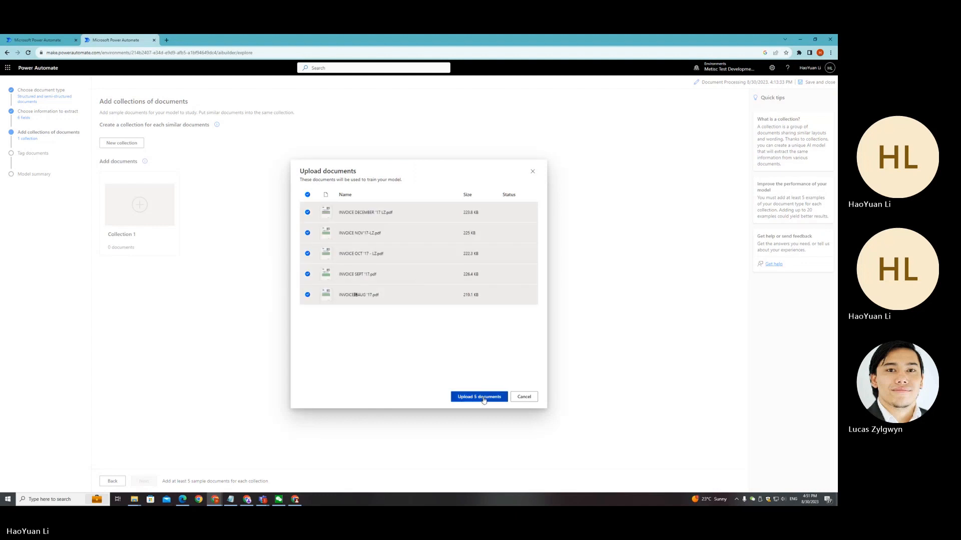
click(482, 397)
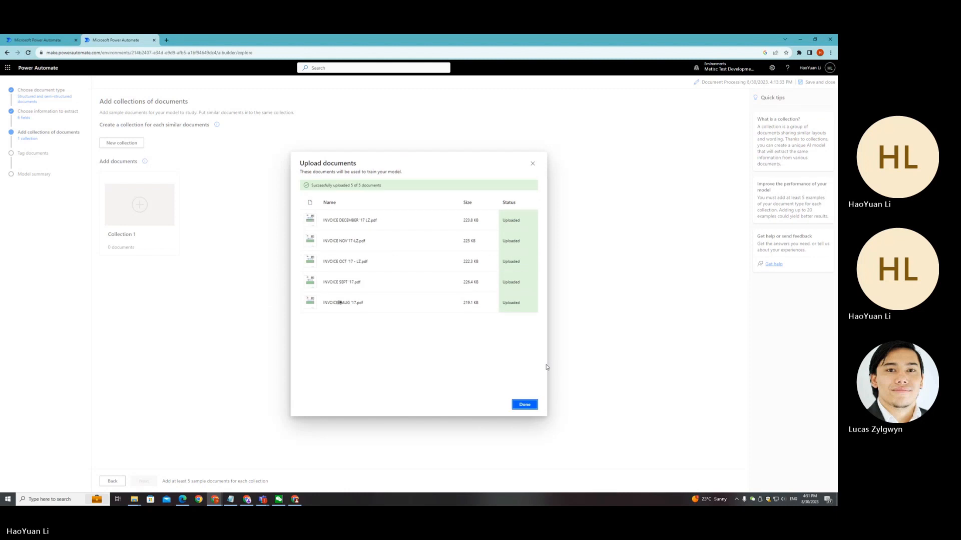
Step: Close the upload dialog and review the five documents listed in Collection 1
click(526, 406)
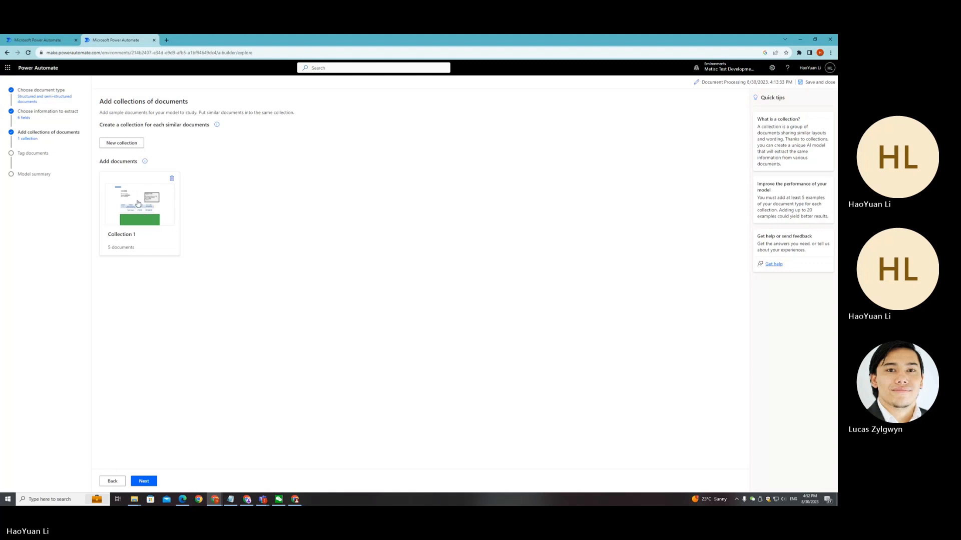
click(140, 229)
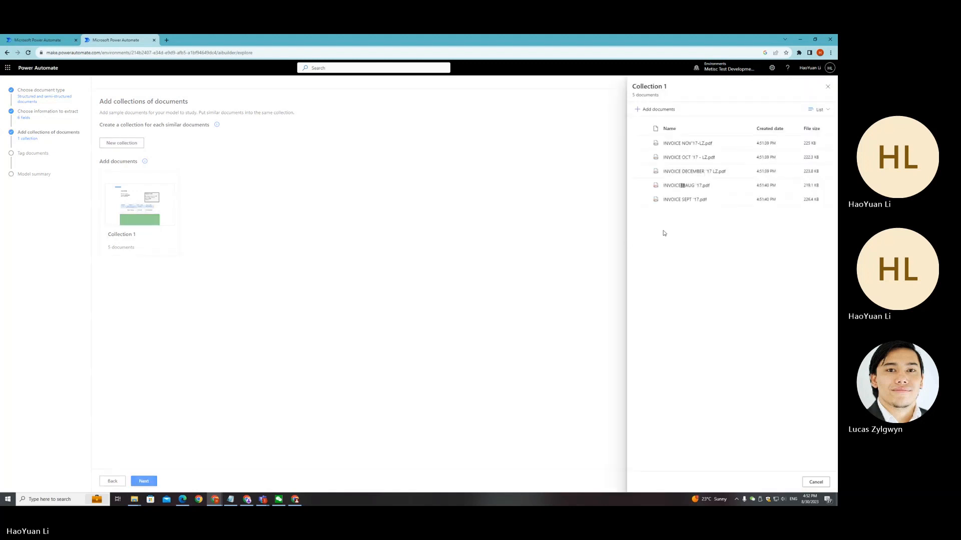
click(828, 88)
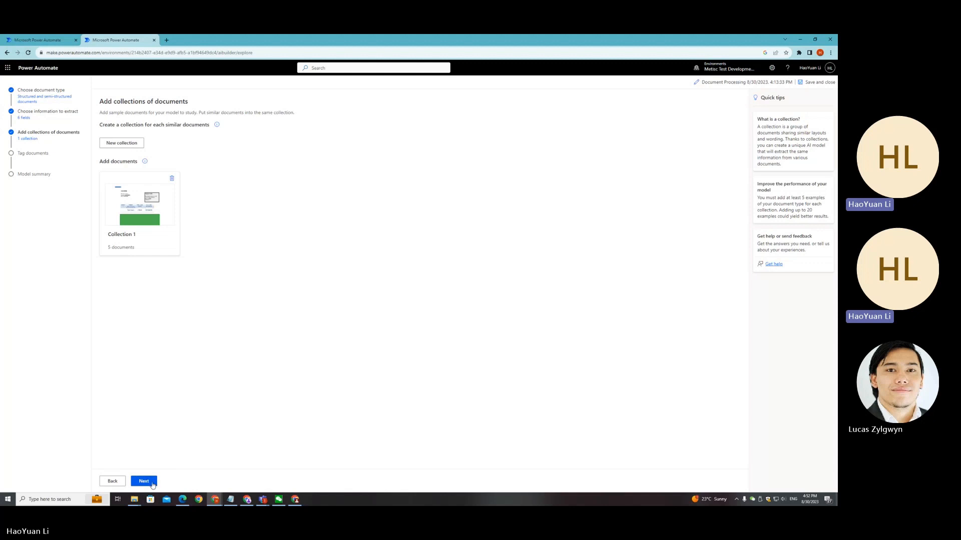
Step: Proceed to document tagging and tag the Customer and Invoice# labels on the first invoice as Customer and Invoice Number
click(144, 482)
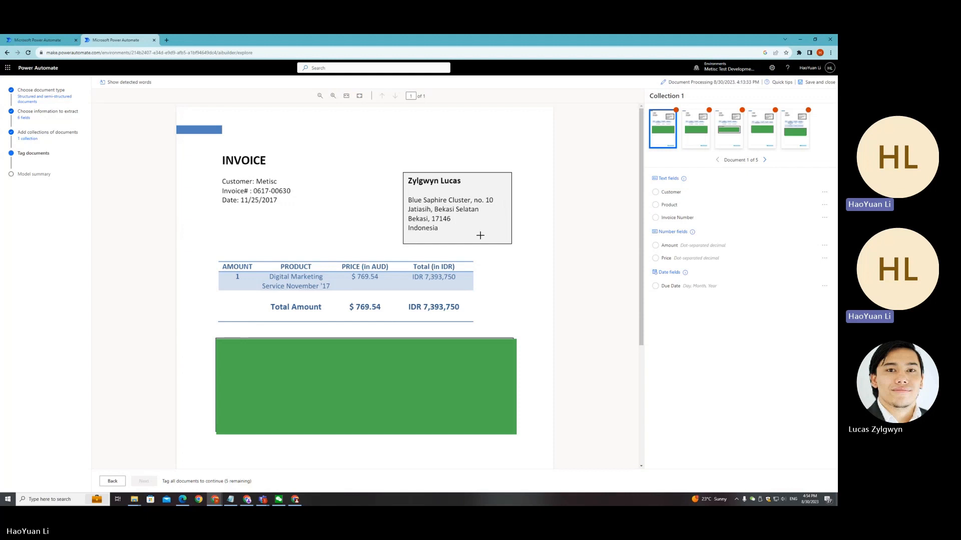
drag(221, 177, 255, 186)
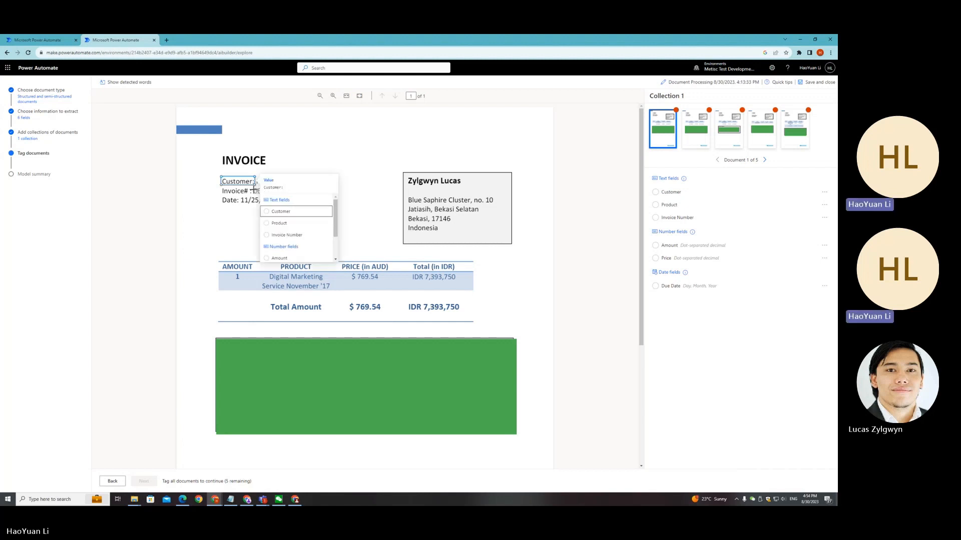
click(289, 212)
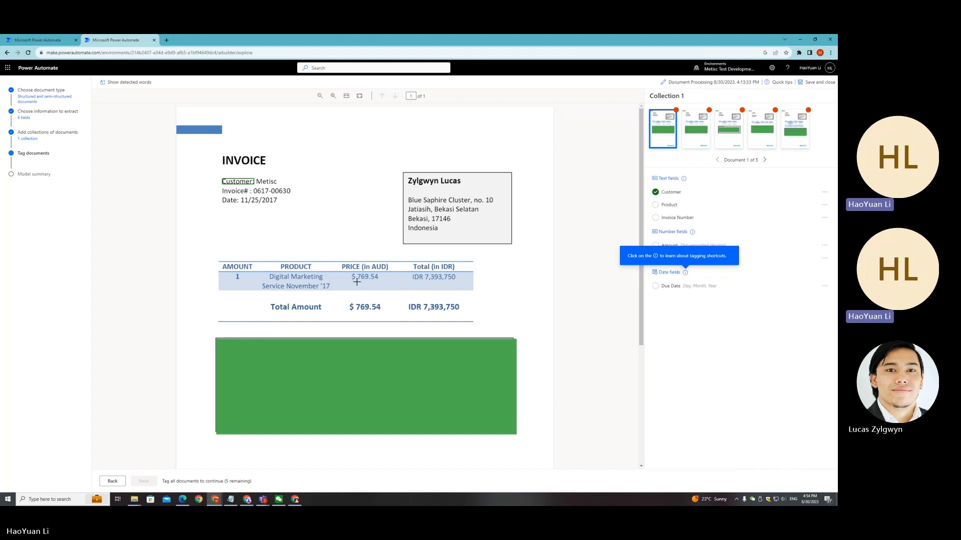
drag(223, 187, 250, 196)
click(273, 224)
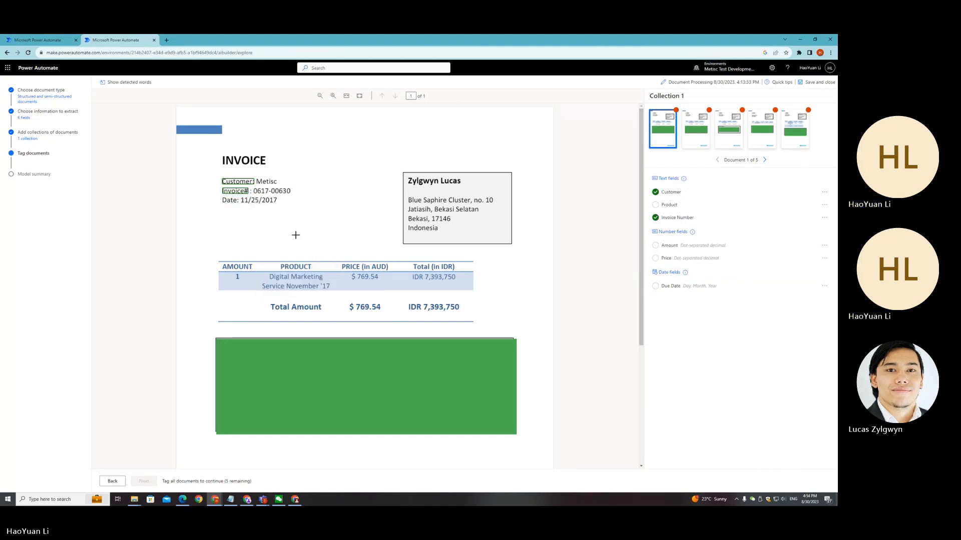
Step: Tag the Date label as Due Date and the AMOUNT column header as Amount on the first invoice
drag(220, 196, 240, 204)
scroll(281, 265, down, 1)
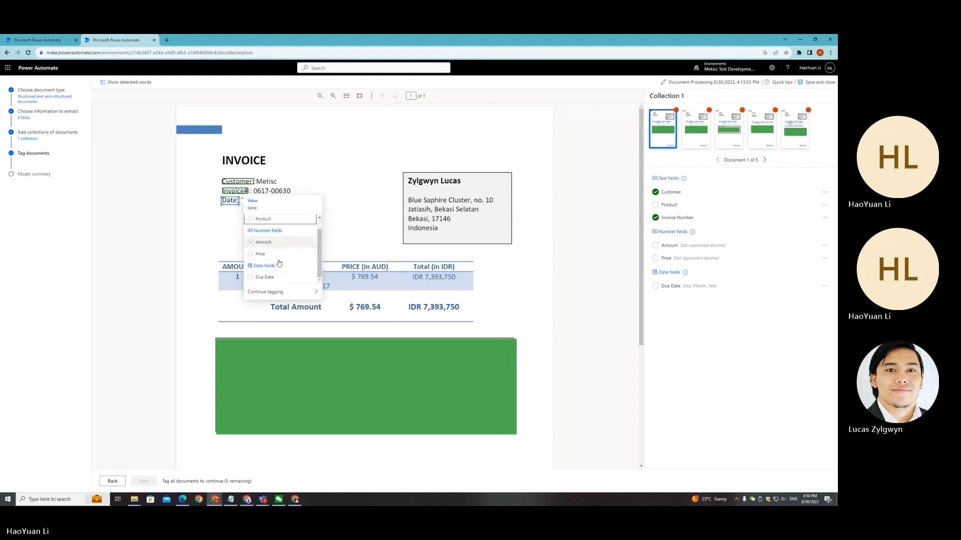
click(281, 278)
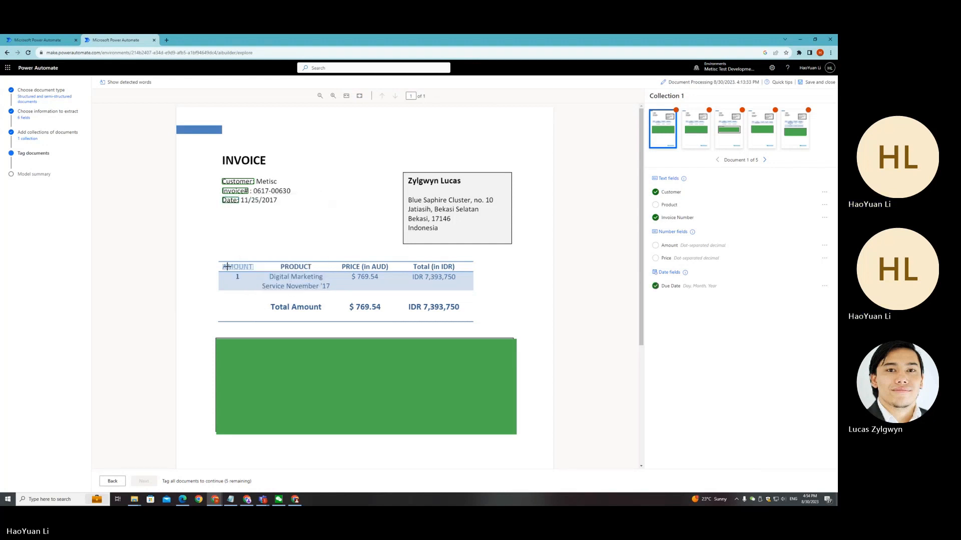
drag(220, 263, 253, 270)
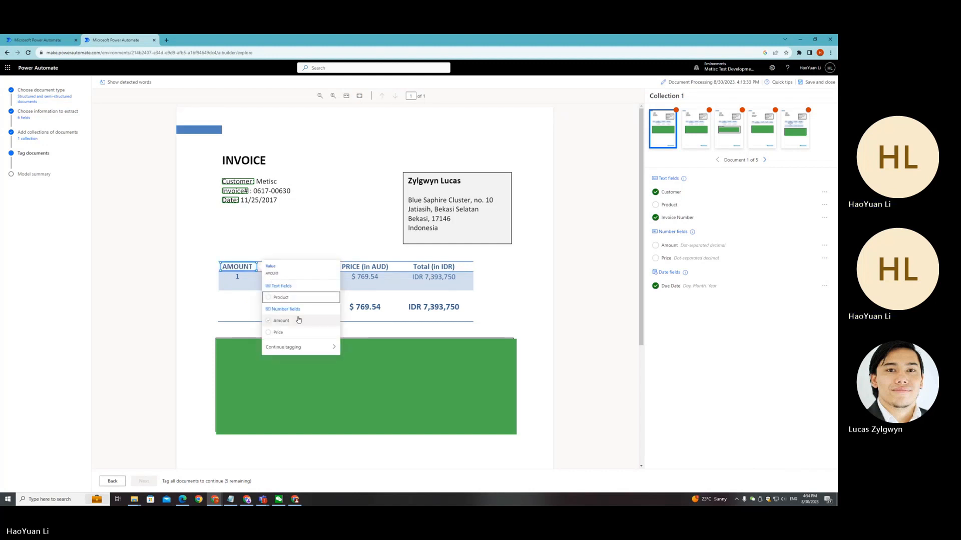
click(299, 321)
Step: Tag the PRODUCT and PRICE (in AUD) headers as Product and Price, and move to the second document
drag(276, 262, 392, 271)
click(342, 298)
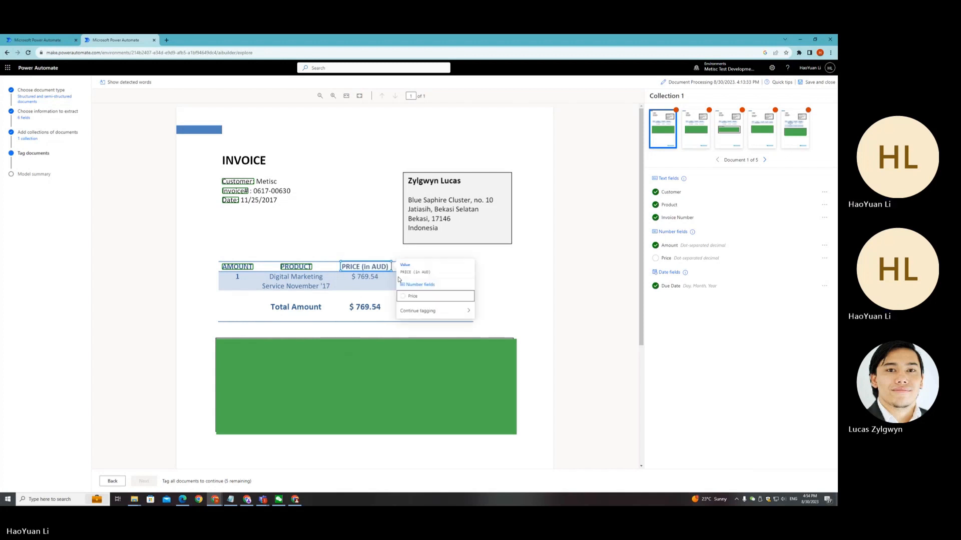
click(442, 297)
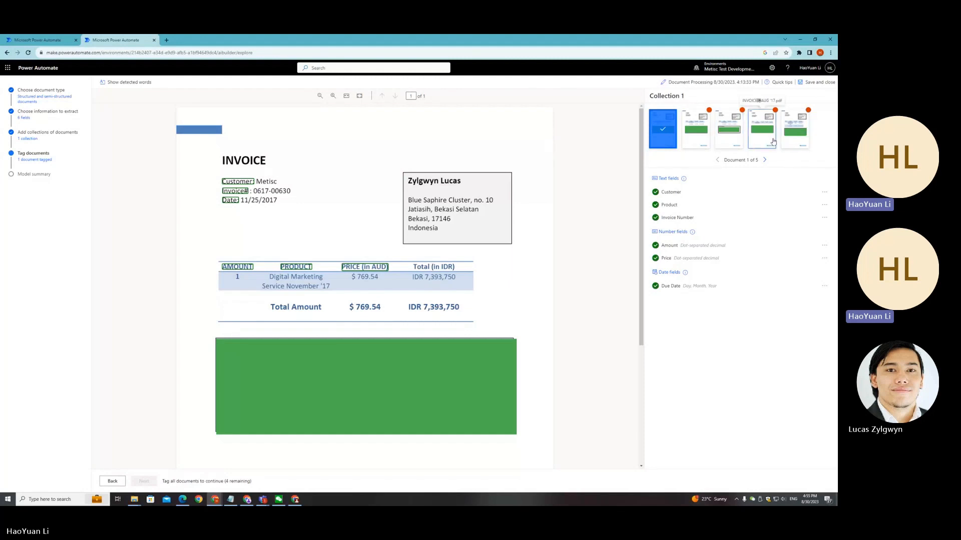
click(706, 139)
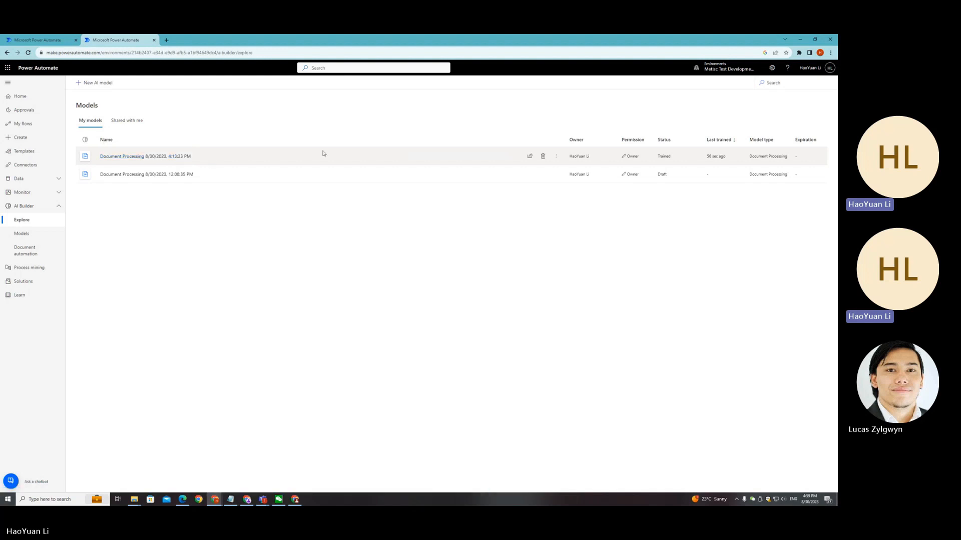
Step: Open the trained Document Processing model and run a quick test with INVOICE SEPT '17.pdf from the Samples folder
click(167, 158)
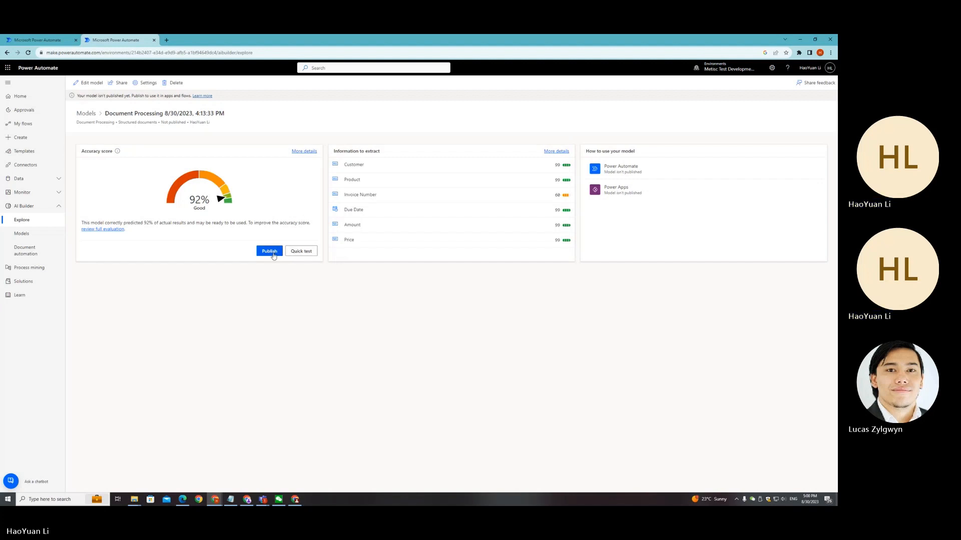
click(306, 253)
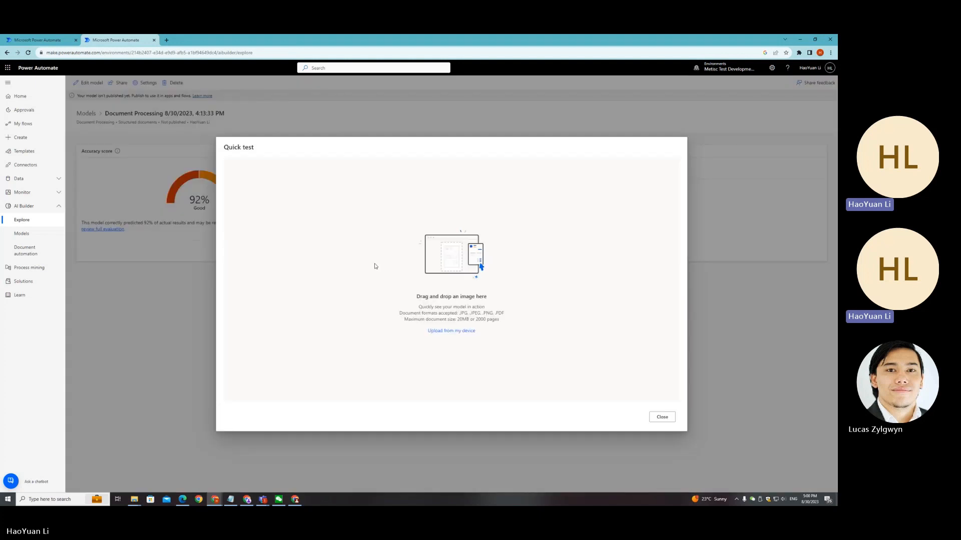
click(461, 331)
click(215, 213)
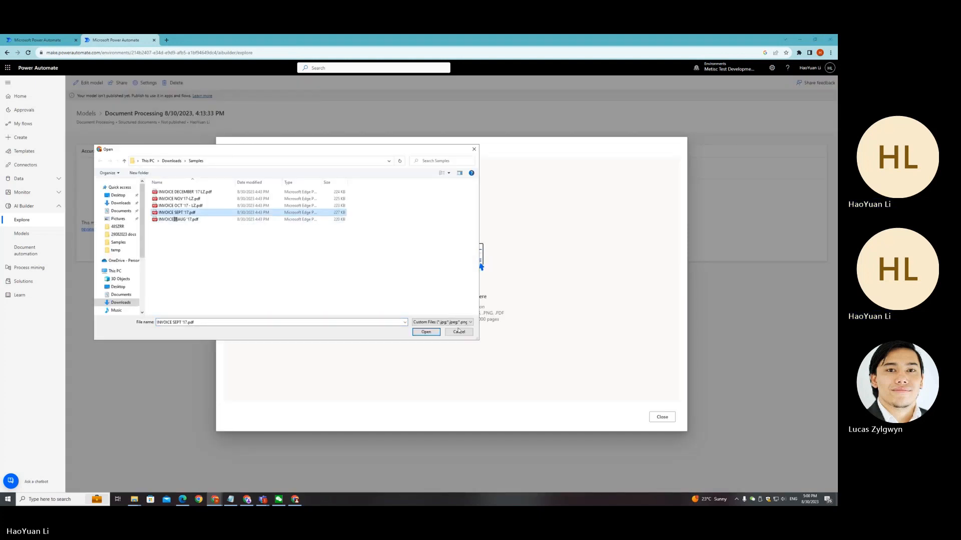
click(426, 332)
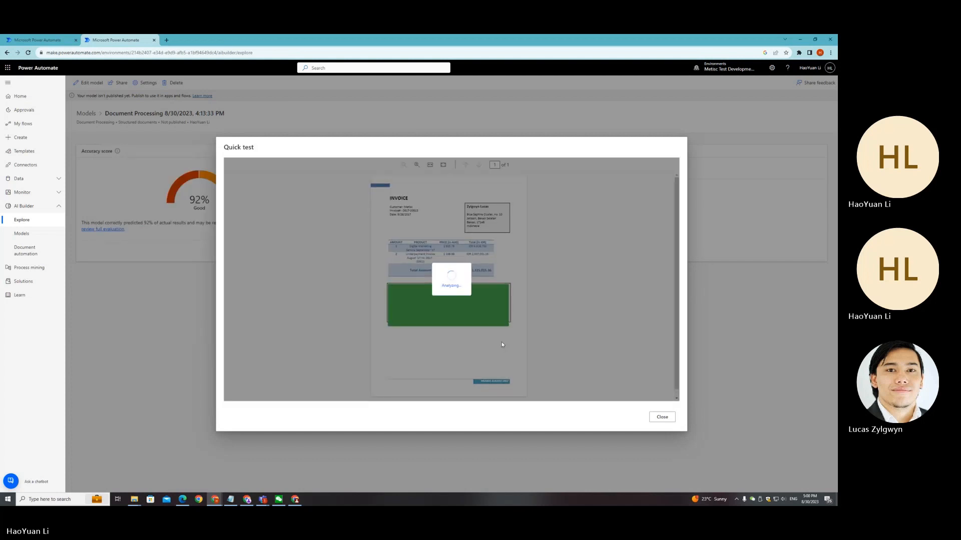